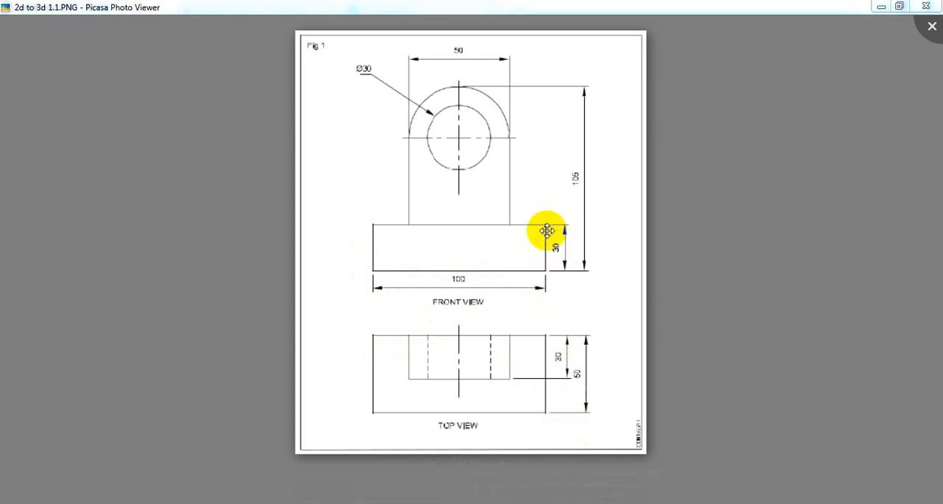
# - Switch to SolidWorks and create a new part document from the Part template
pyautogui.click(544, 503)
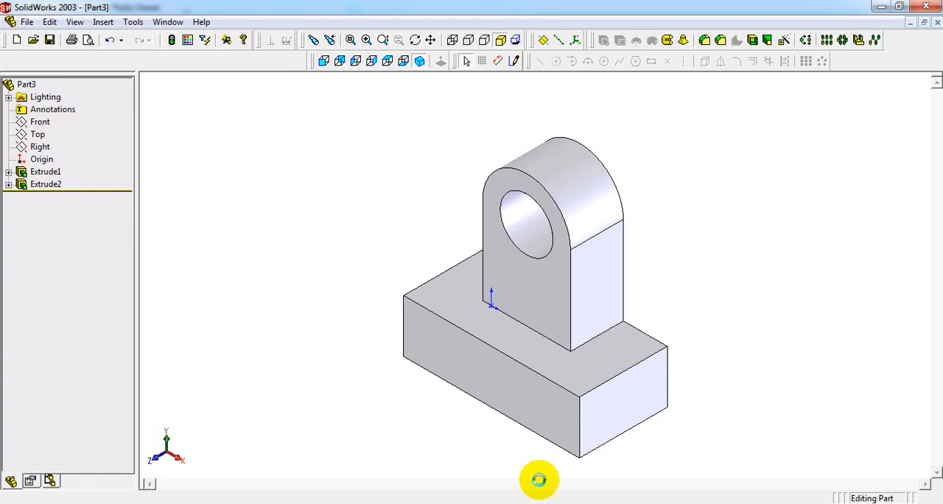
pyautogui.click(29, 23)
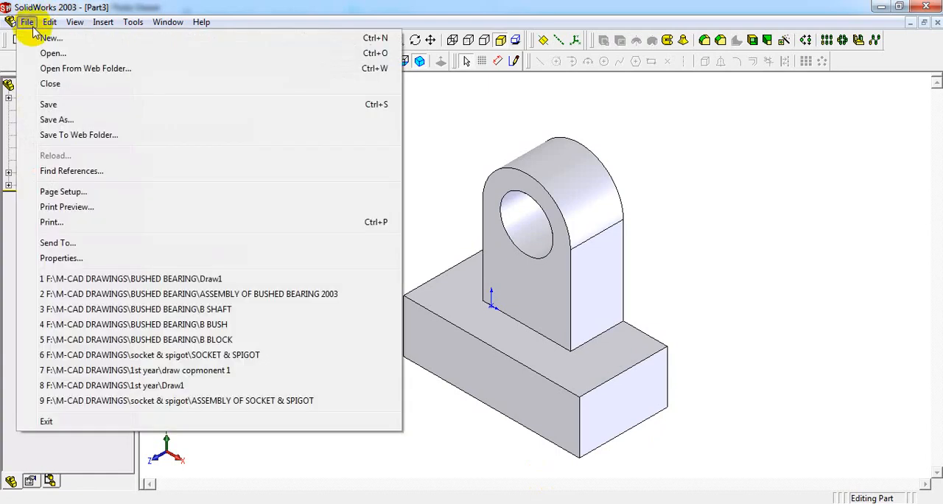
pyautogui.click(35, 38)
pyautogui.click(292, 156)
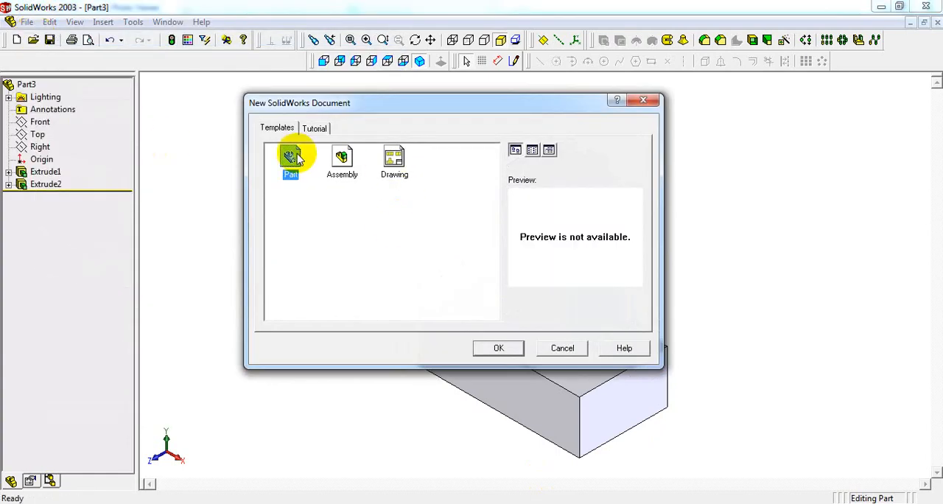
pyautogui.click(515, 349)
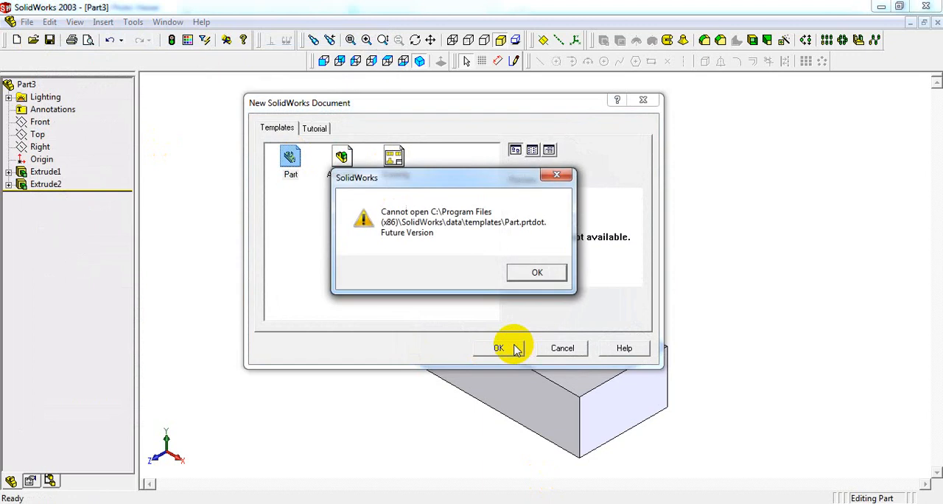
pyautogui.click(539, 272)
pyautogui.click(534, 272)
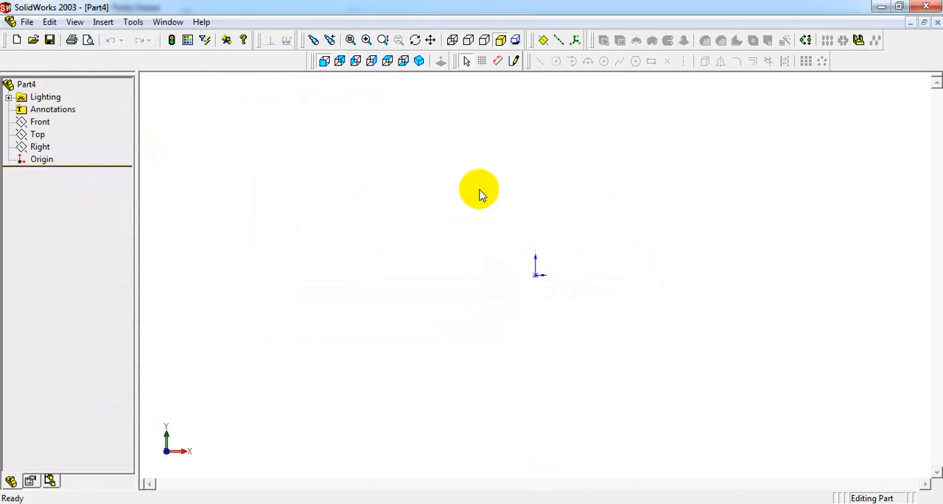
# - Start a sketch on the front plane and draw a rectangle about 54 mm high with one corner at the origin
pyautogui.click(515, 62)
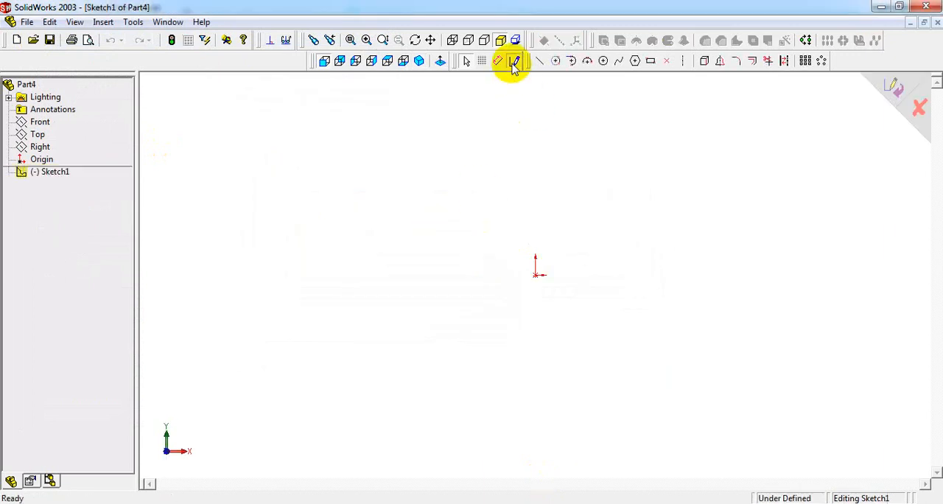
pyautogui.click(651, 63)
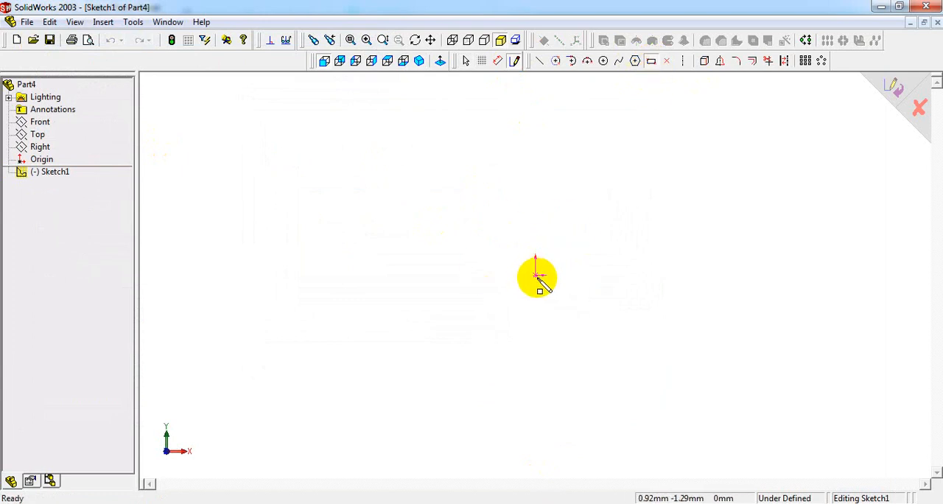
pyautogui.moveTo(536, 276)
pyautogui.mouseDown()
pyautogui.moveTo(771, 189)
pyautogui.moveTo(711, 164)
pyautogui.moveTo(753, 172)
pyautogui.mouseUp()
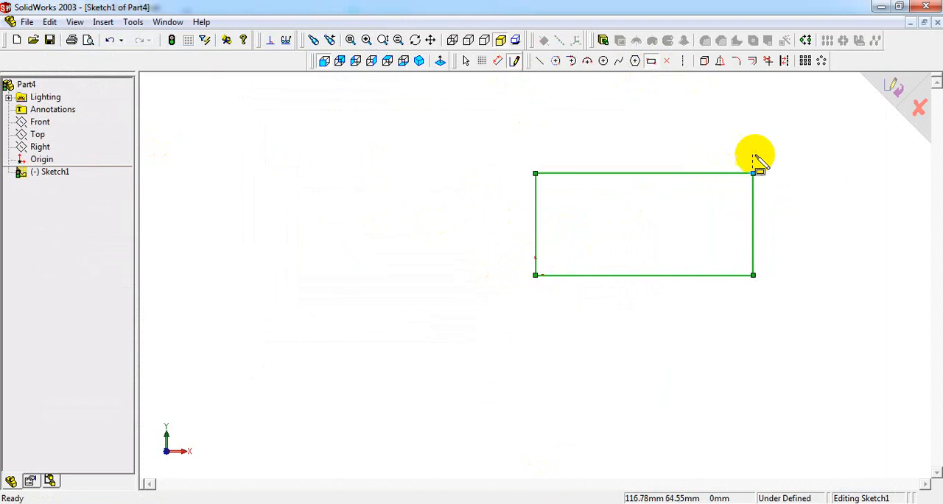
# - Dimension the rectangle's bottom edge to 100 mm, as given for the base in the reference drawing
pyautogui.rightClick(690, 133)
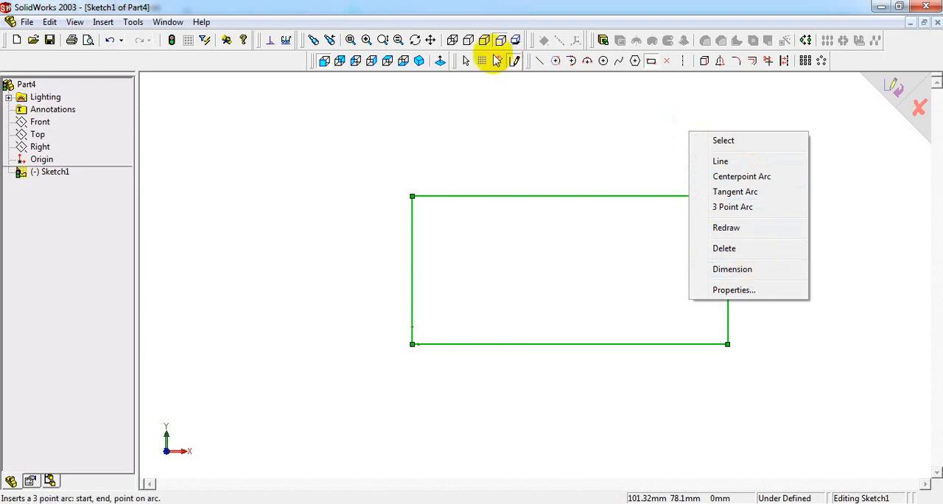
pyautogui.click(748, 269)
pyautogui.click(511, 502)
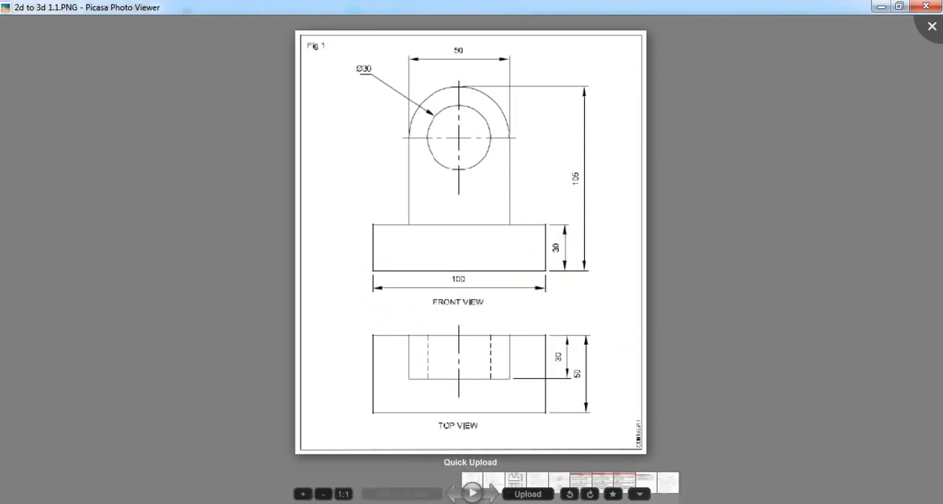
pyautogui.click(606, 503)
pyautogui.click(589, 344)
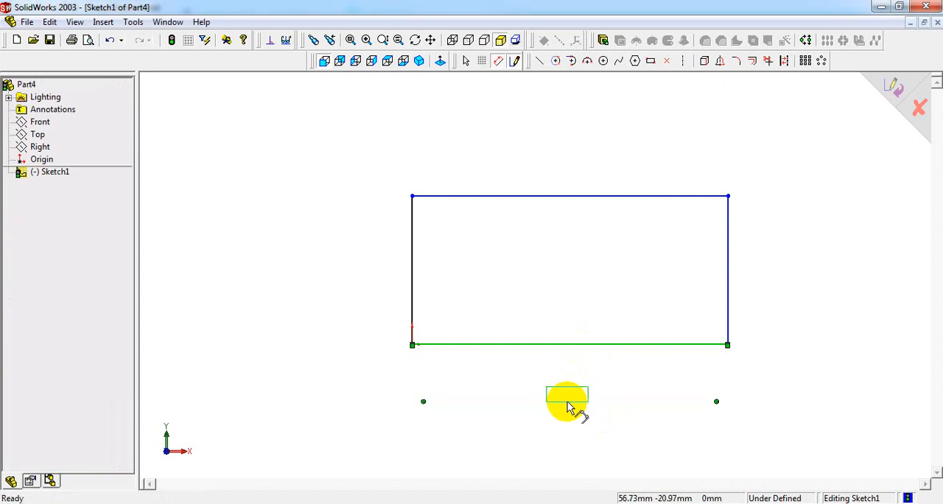
pyautogui.click(568, 402)
pyautogui.write('100')
pyautogui.press('Return')
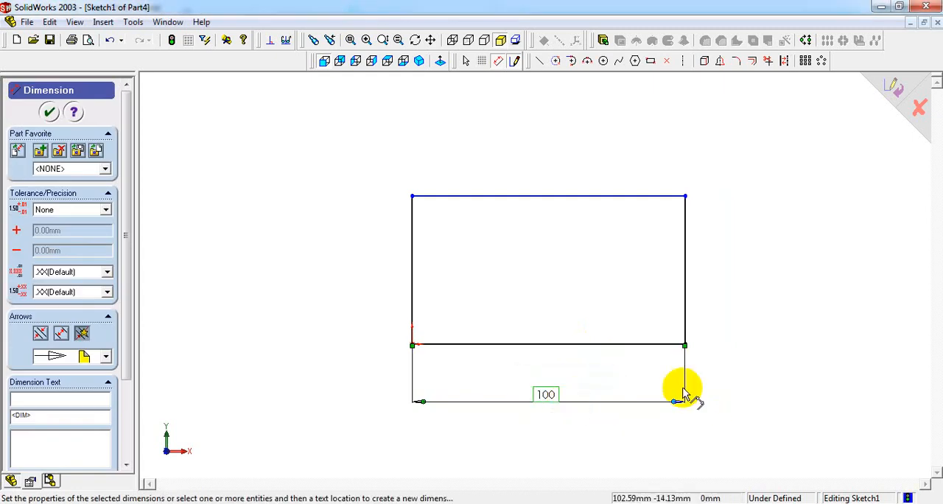
# - Dimension the rectangle's vertical edge to 30 mm
pyautogui.click(684, 269)
pyautogui.click(724, 279)
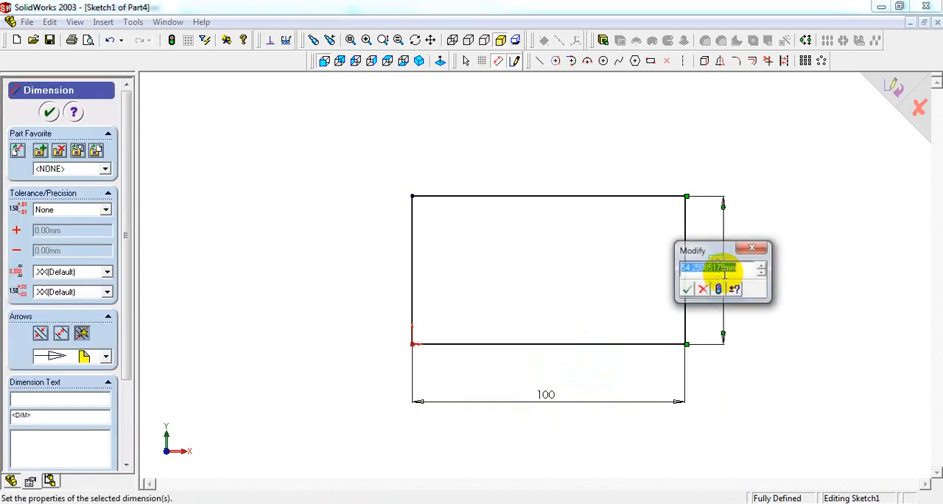
pyautogui.write('30')
pyautogui.press('Return')
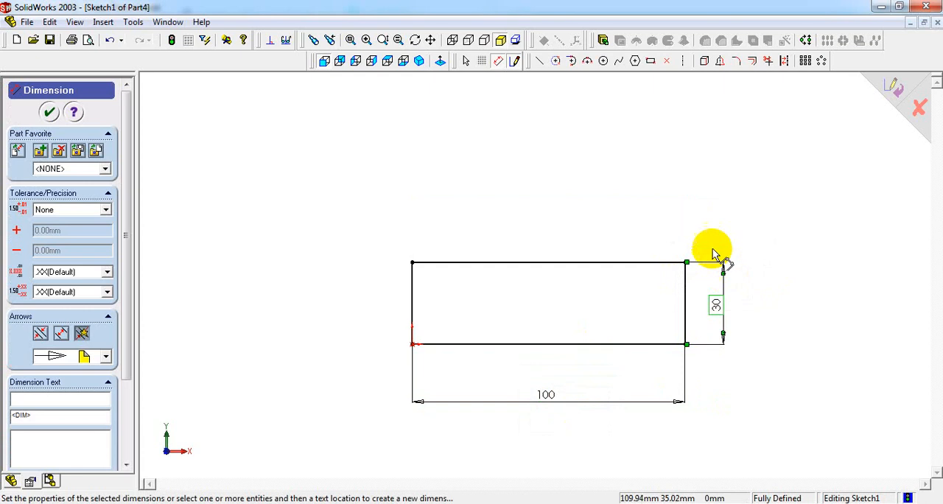
# - Extrude the base rectangle as a Blind boss 50 mm deep, the depth given in the drawing's top view
pyautogui.click(419, 61)
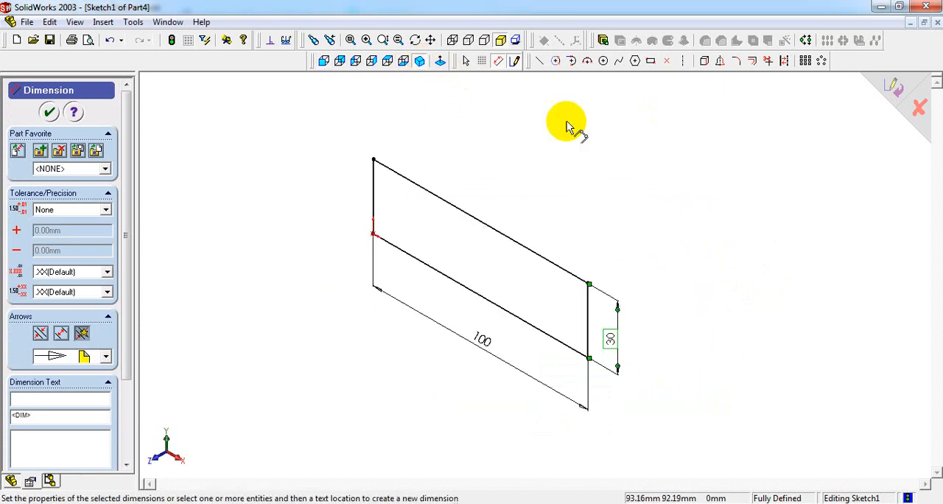
pyautogui.click(603, 40)
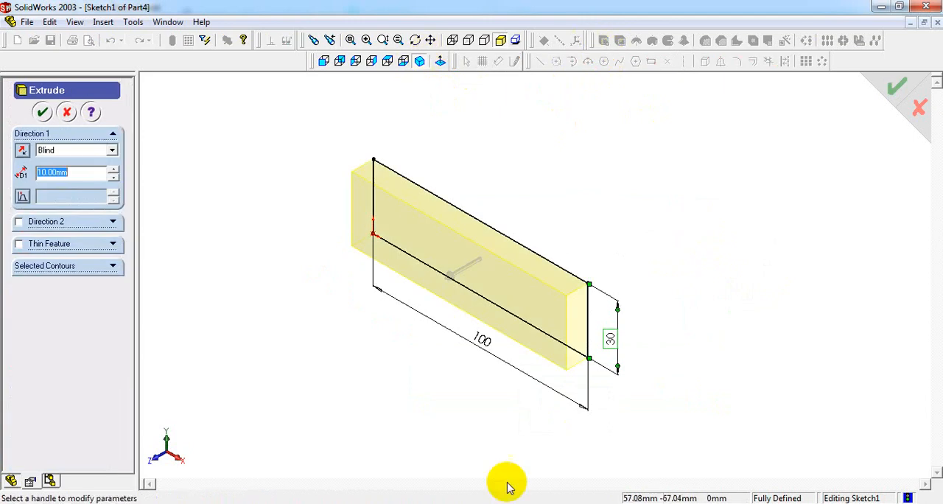
pyautogui.click(618, 503)
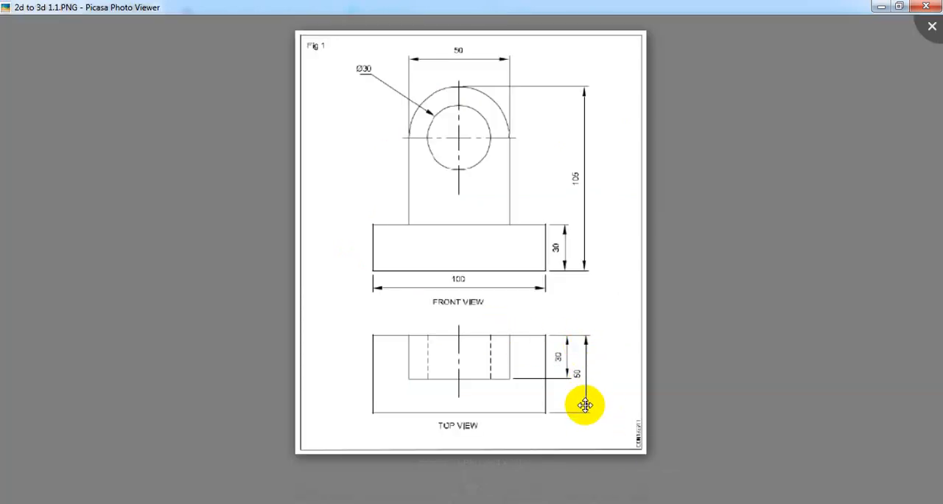
pyautogui.click(582, 503)
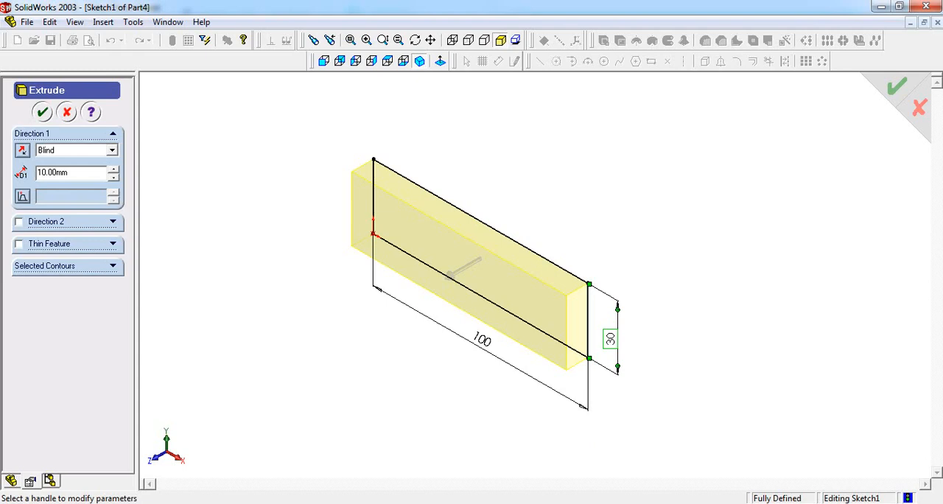
pyautogui.doubleClick(73, 173)
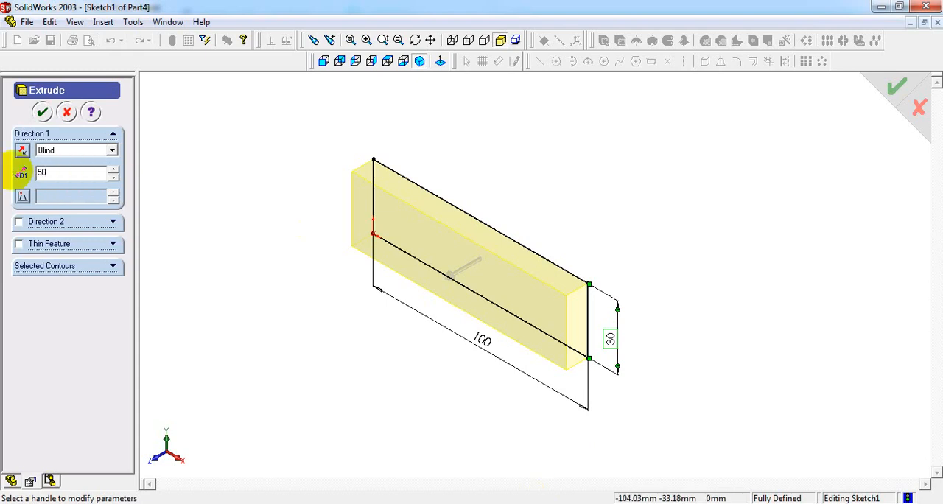
pyautogui.write('50')
pyautogui.press('Return')
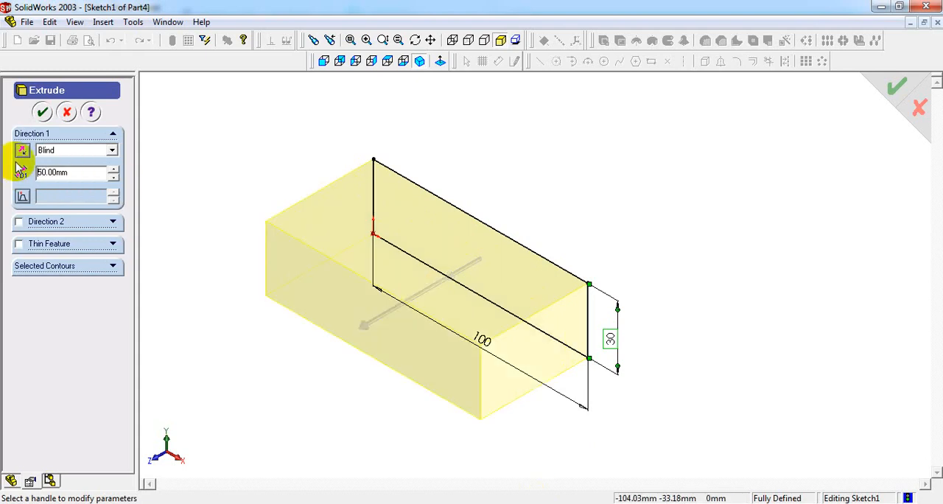
pyautogui.click(42, 112)
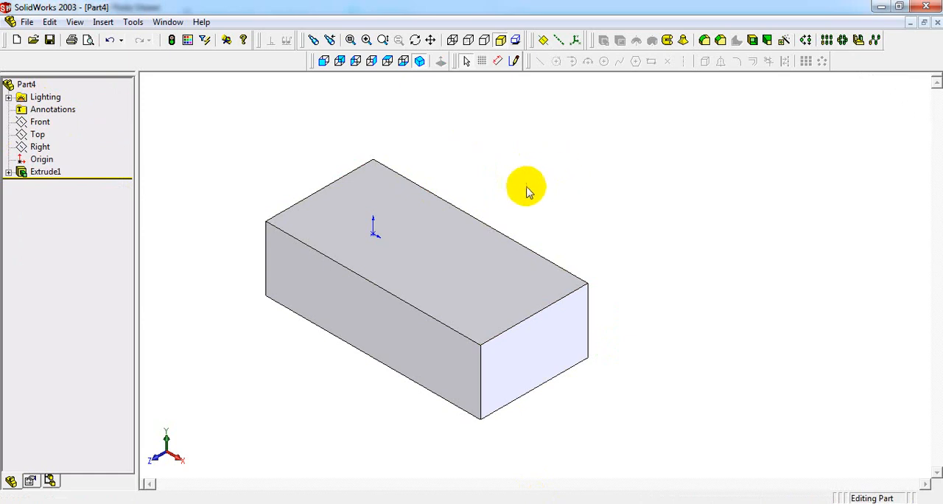
# - Start a new sketch on the block's back face, viewed from the back
pyautogui.click(419, 60)
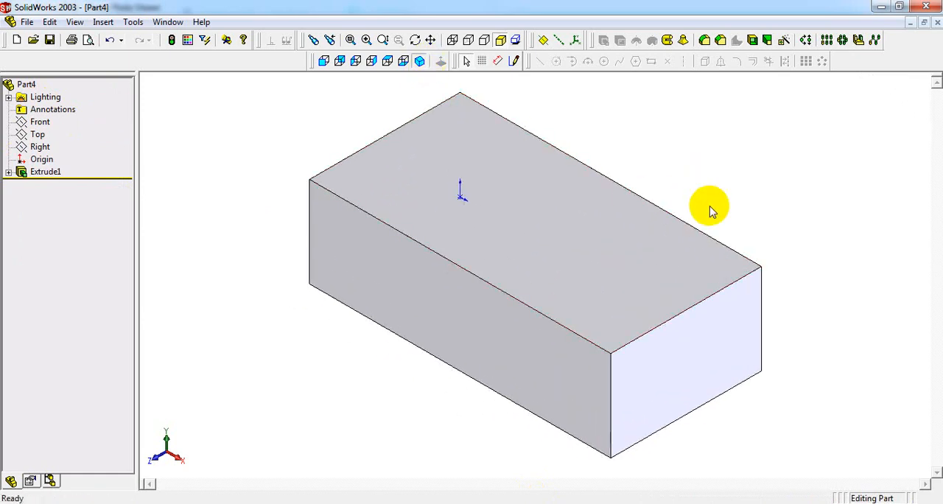
pyautogui.moveTo(718, 199); pyautogui.dragTo(640, 242, button='middle')
pyautogui.click(637, 241)
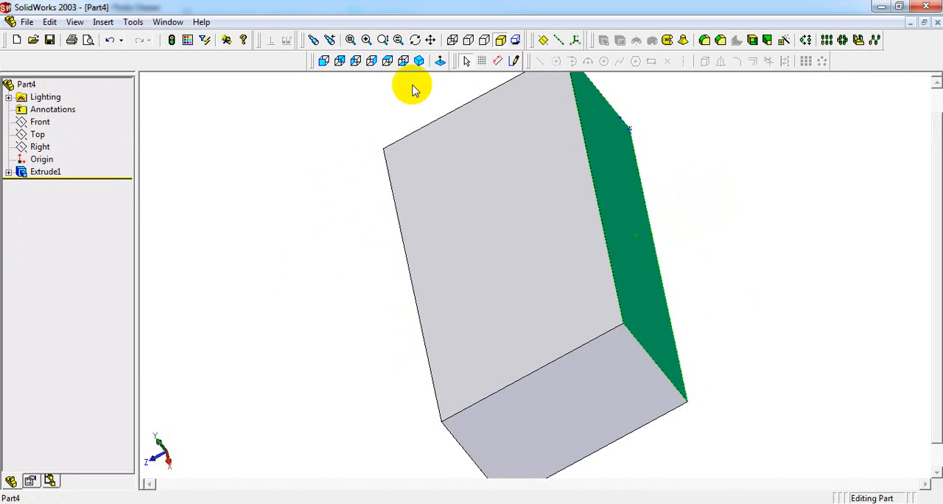
pyautogui.click(341, 61)
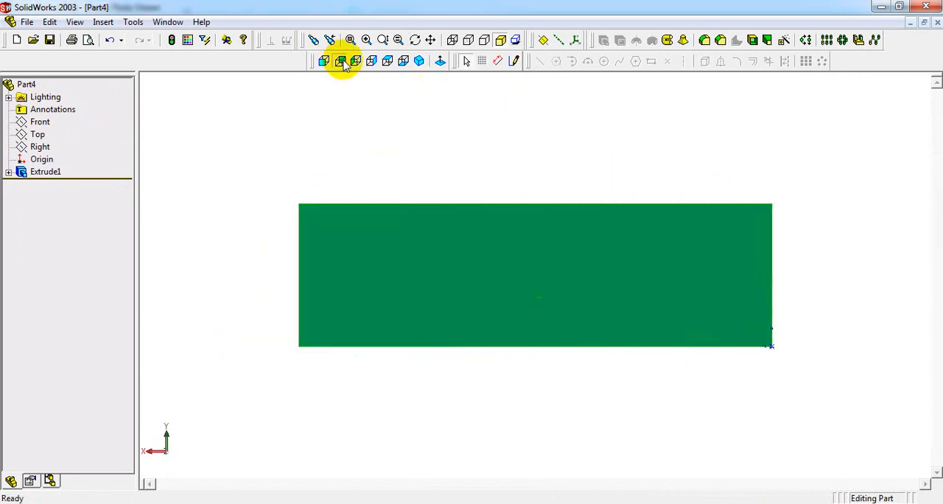
pyautogui.click(419, 62)
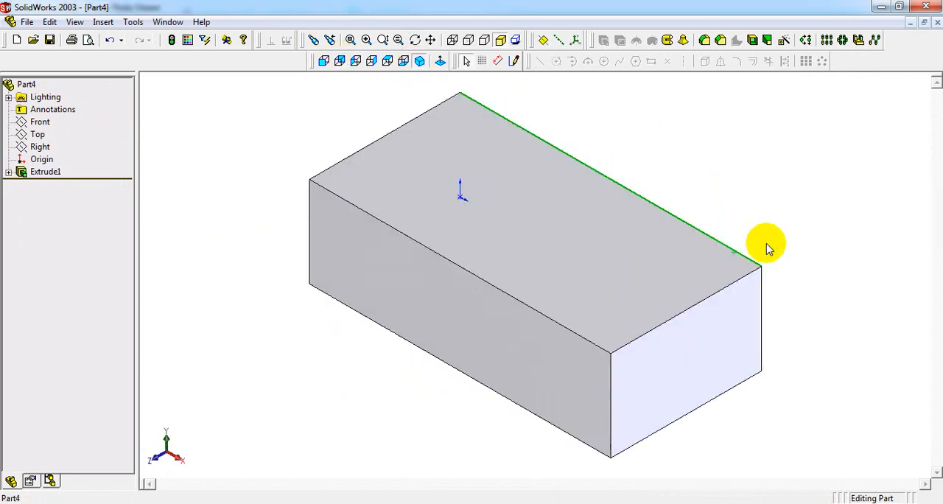
pyautogui.click(346, 64)
pyautogui.click(433, 289)
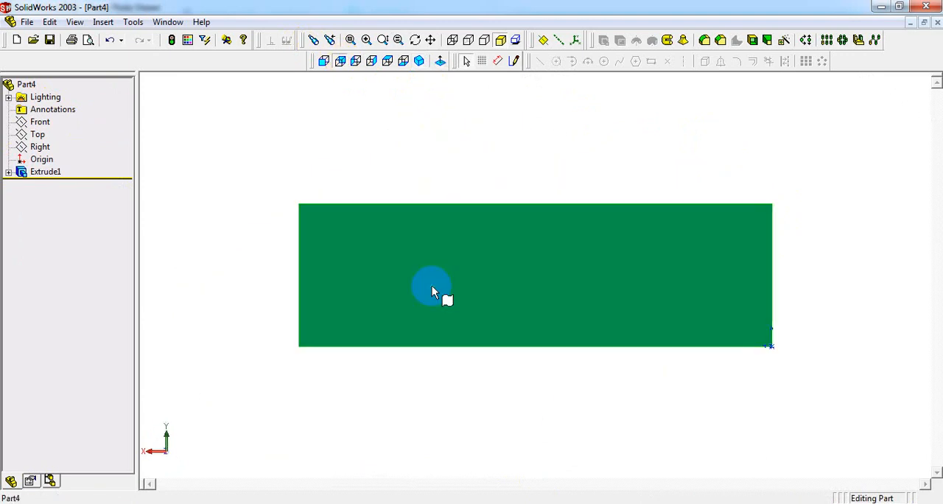
pyautogui.click(515, 62)
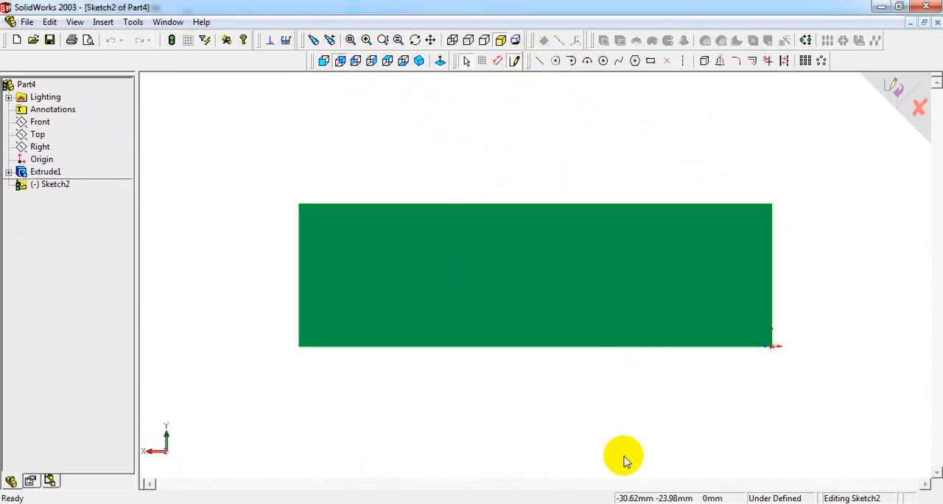
# - Check the upright in the reference drawing and sketch a rectangle about 37 by 24 mm standing on the block's top edge
pyautogui.click(642, 503)
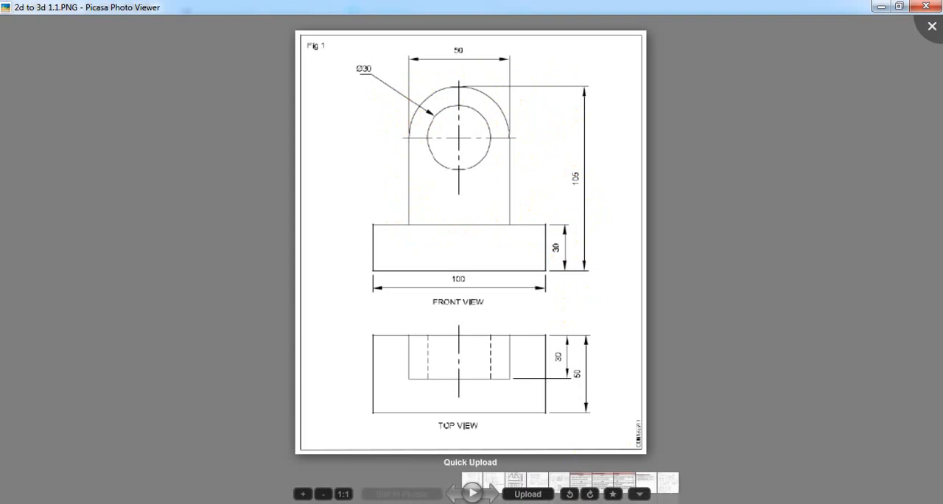
pyautogui.click(515, 503)
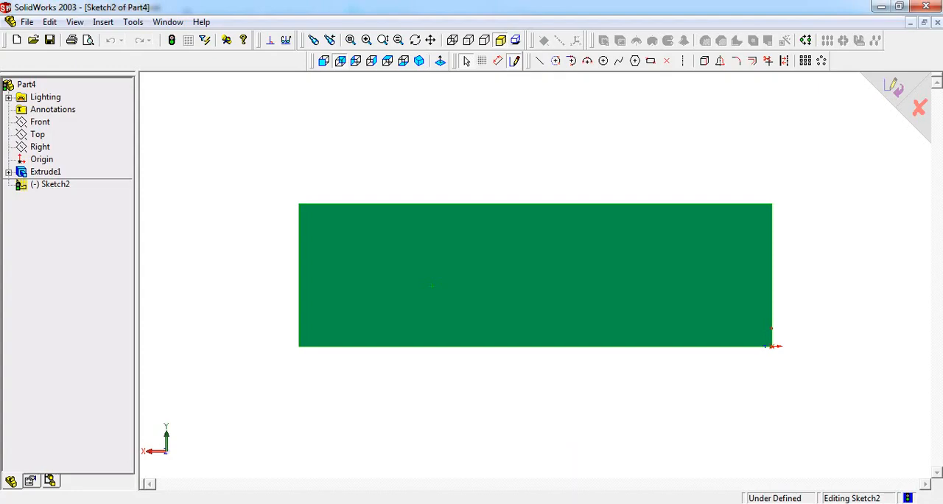
pyautogui.click(653, 62)
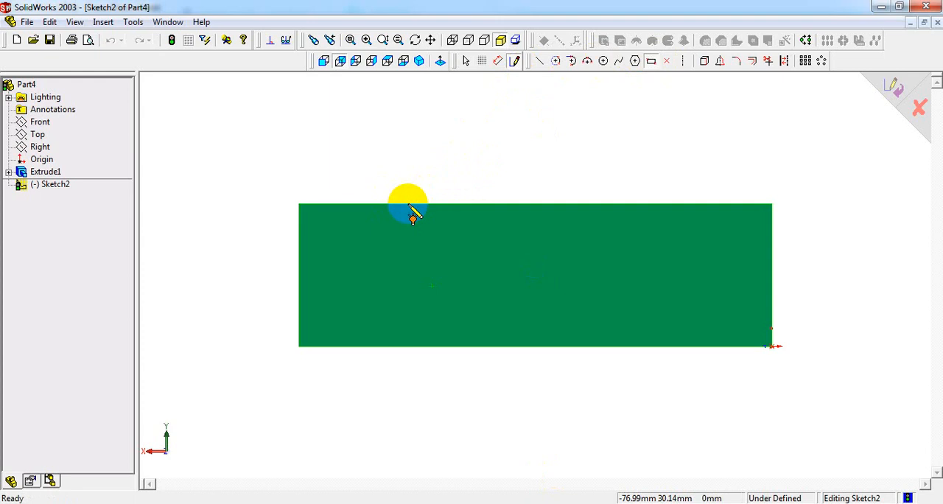
pyautogui.moveTo(408, 204); pyautogui.dragTo(584, 90)
pyautogui.scroll(3, 638, 159)
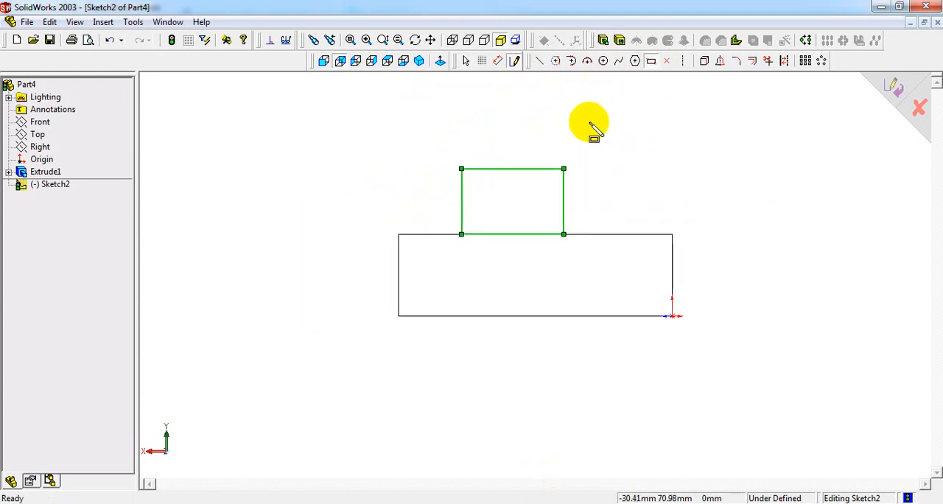
pyautogui.scroll(-2, 589, 136)
# - Dimension the upright rectangle's vertical edge as 105-30 mm, using the heights in the reference drawing, and place the dimension closer to the sketch
pyautogui.rightClick(575, 145)
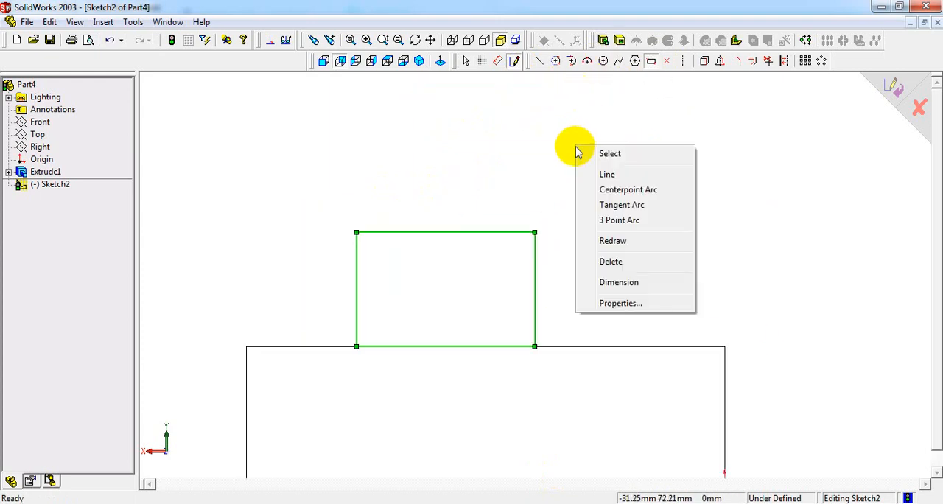
pyautogui.click(619, 282)
pyautogui.scroll(2, 589, 278)
pyautogui.click(535, 287)
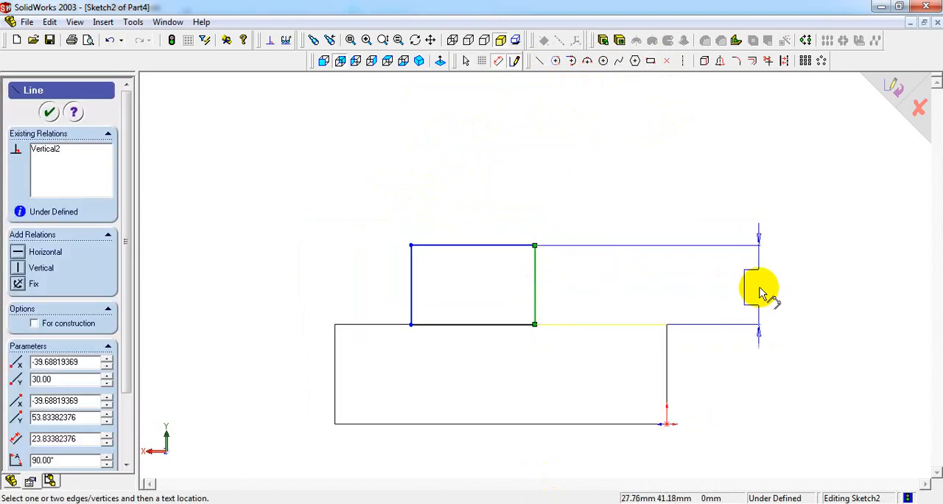
pyautogui.click(763, 280)
pyautogui.click(608, 503)
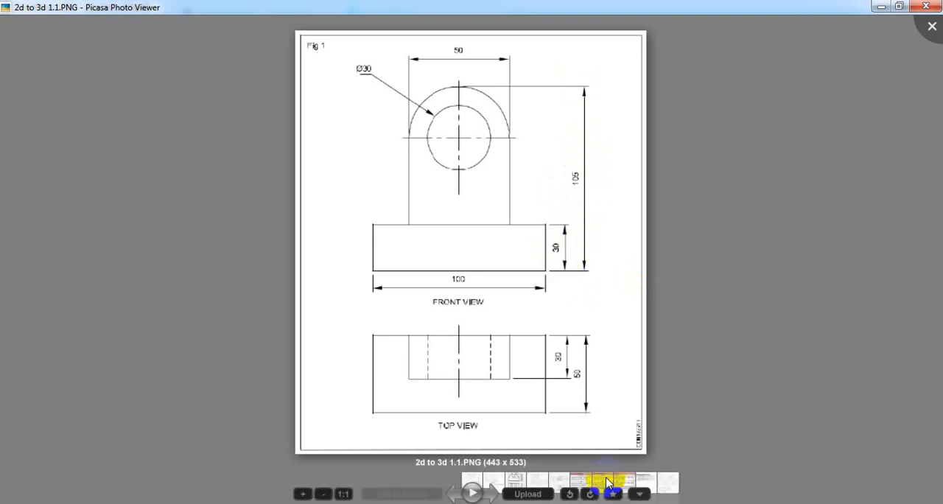
pyautogui.click(533, 503)
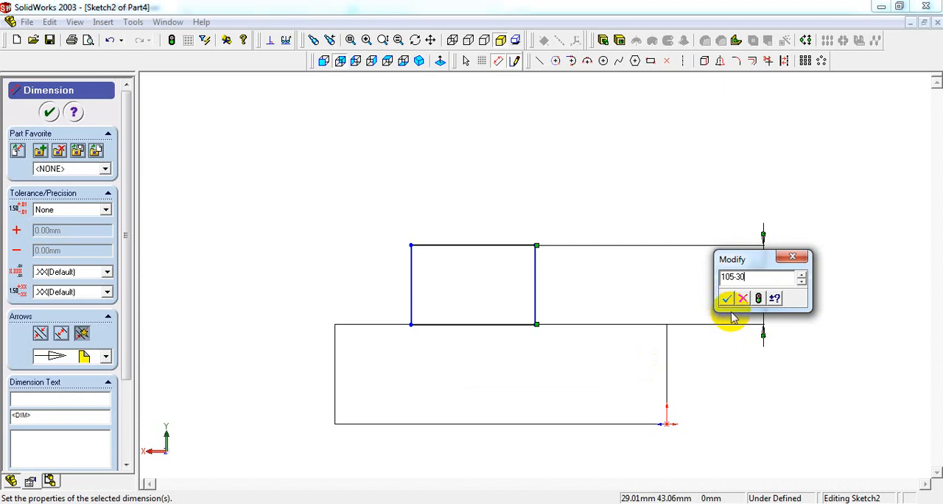
pyautogui.press('Return')
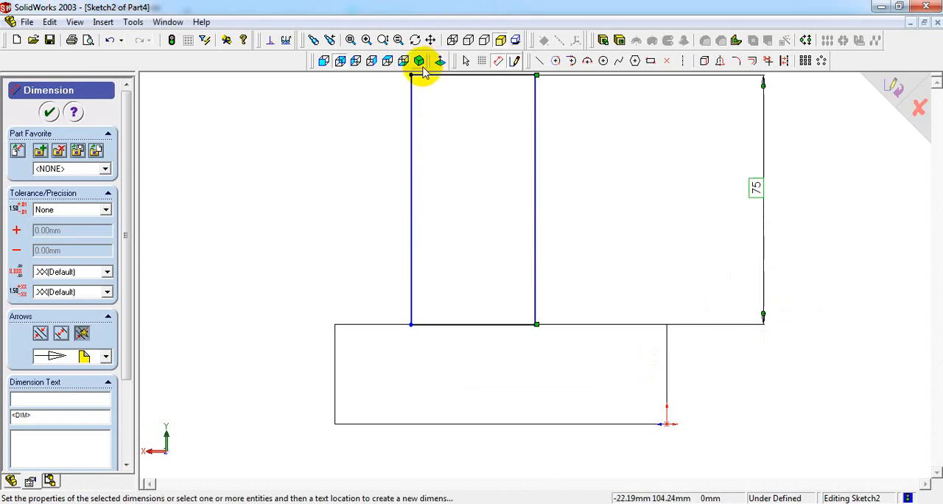
pyautogui.click(340, 60)
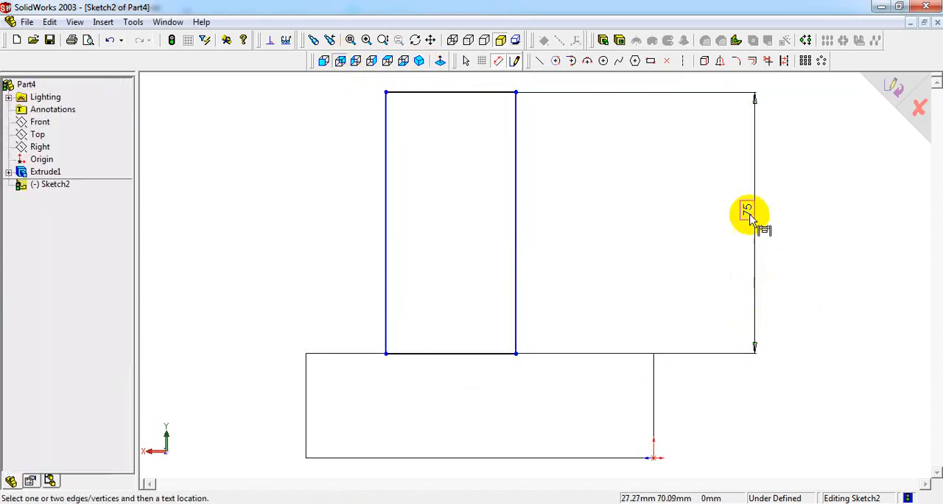
pyautogui.click(747, 212)
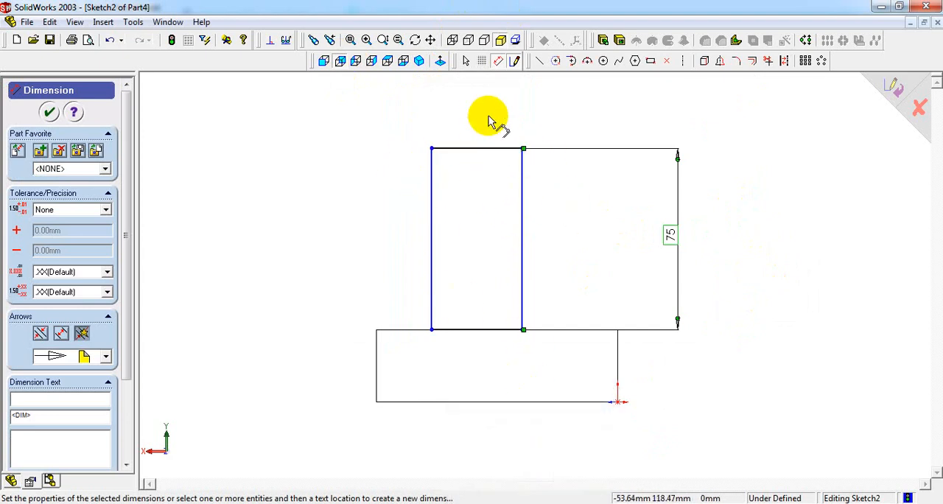
# - Check the upright's width in the reference drawing and dimension the rectangle's top edge to 50 mm
pyautogui.click(654, 484)
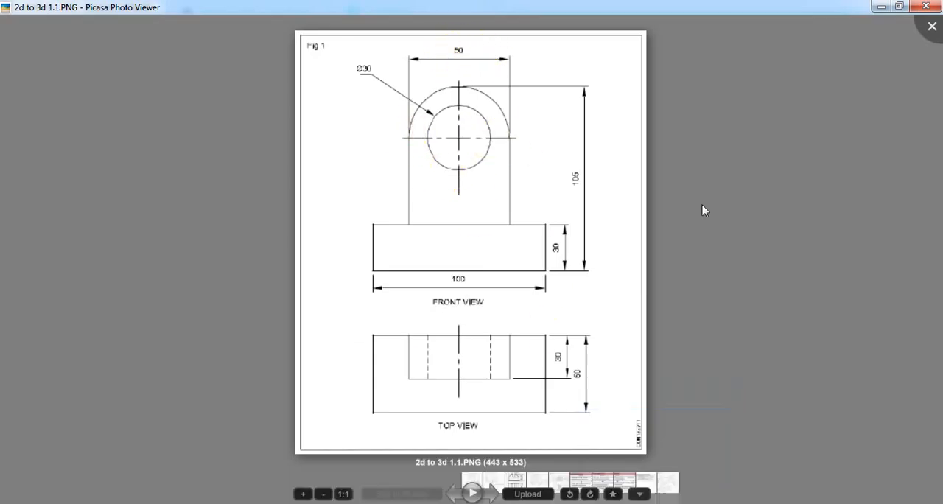
pyautogui.click(517, 502)
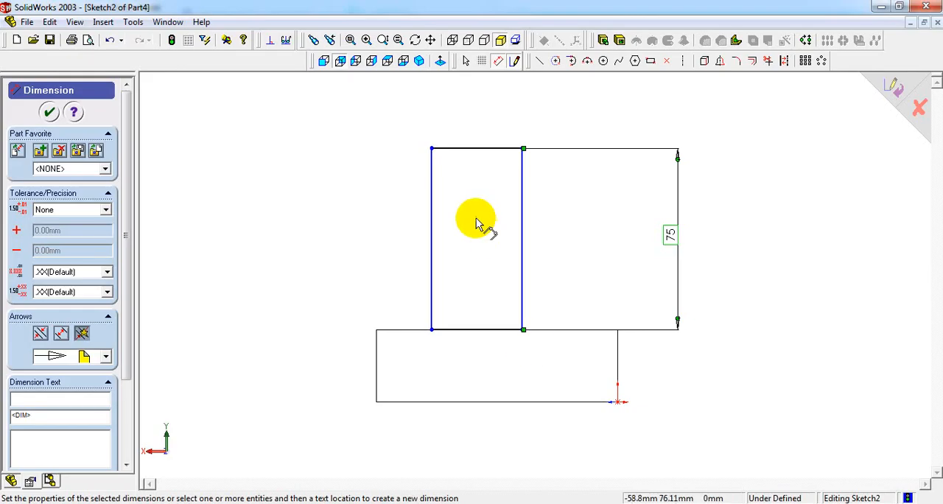
pyautogui.click(479, 148)
pyautogui.click(480, 119)
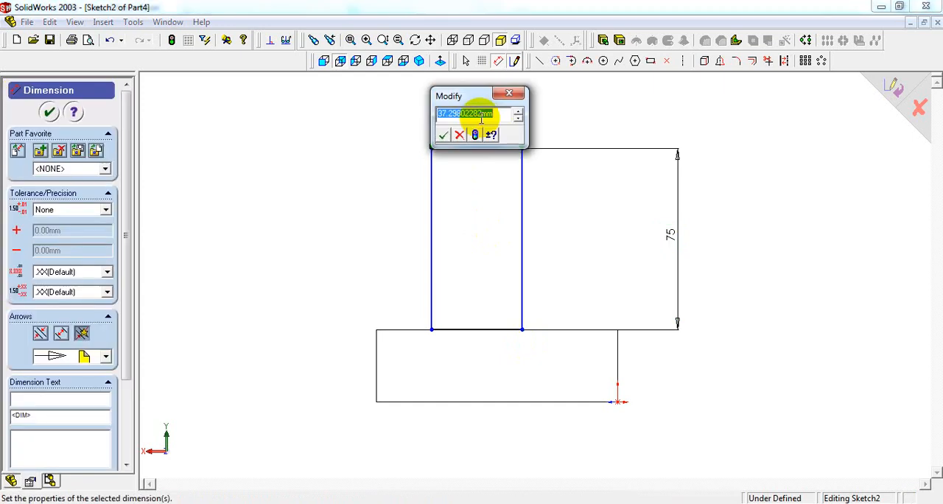
pyautogui.press('Return')
pyautogui.click(763, 284)
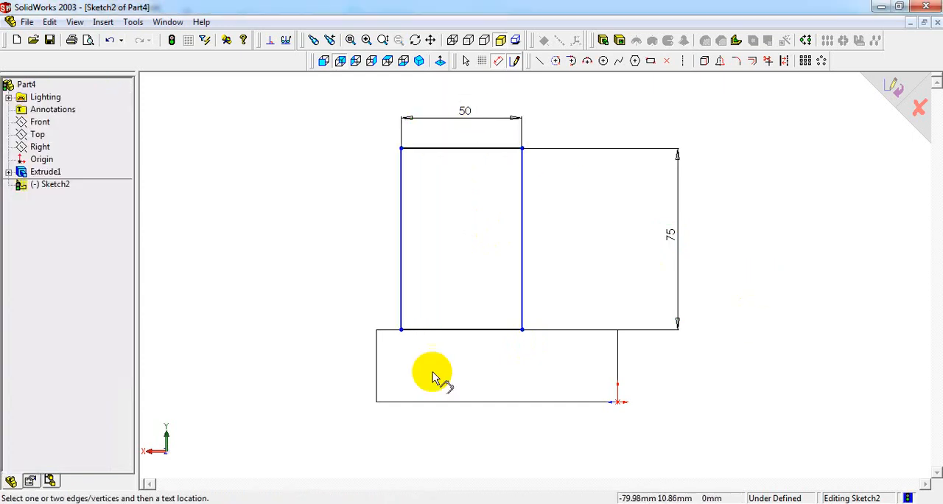
# - Dimension the gap between the base's end edge and the upright rectangle's nearer side to 25 mm, and tidy the dimension's position
pyautogui.scroll(-1, 405, 387)
pyautogui.scroll(2, 409, 362)
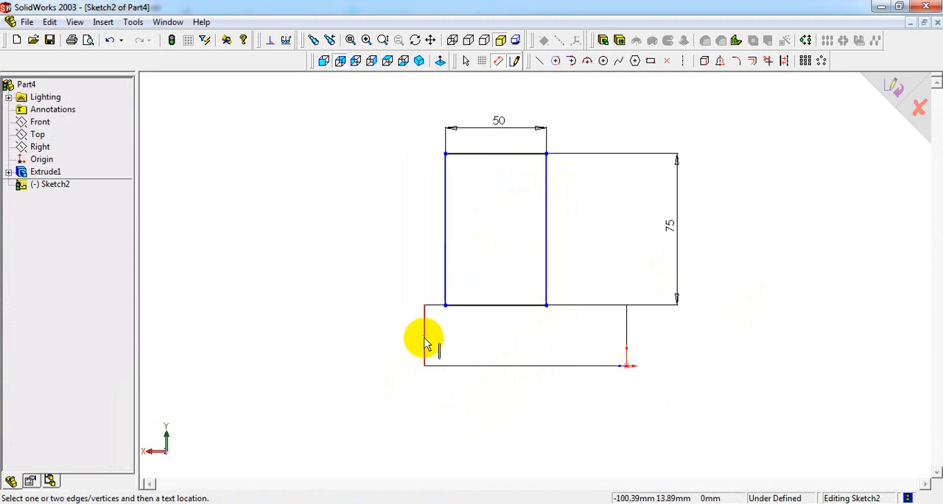
pyautogui.click(445, 262)
pyautogui.click(438, 273)
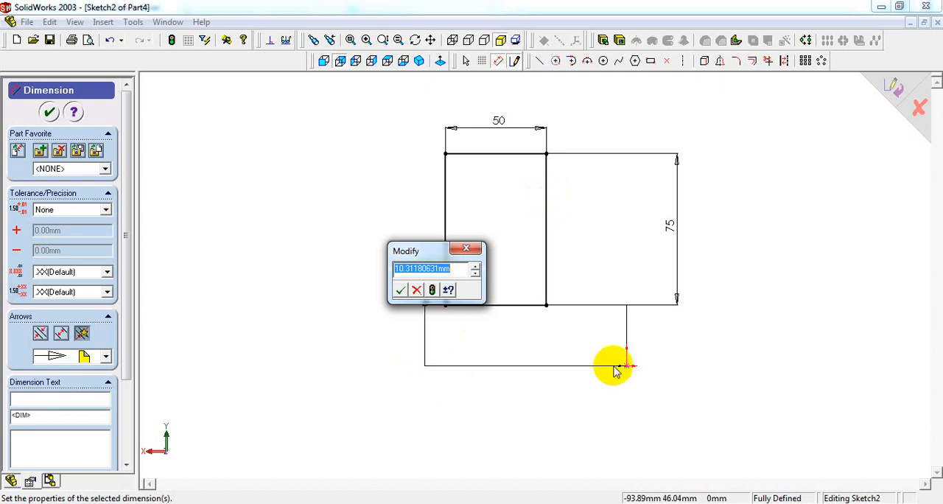
pyautogui.moveTo(443, 249); pyautogui.dragTo(298, 155)
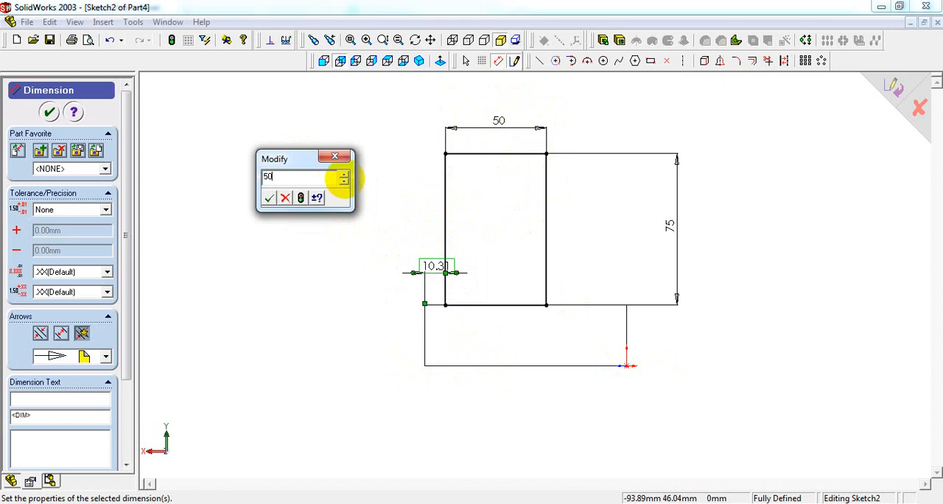
pyautogui.write('2')
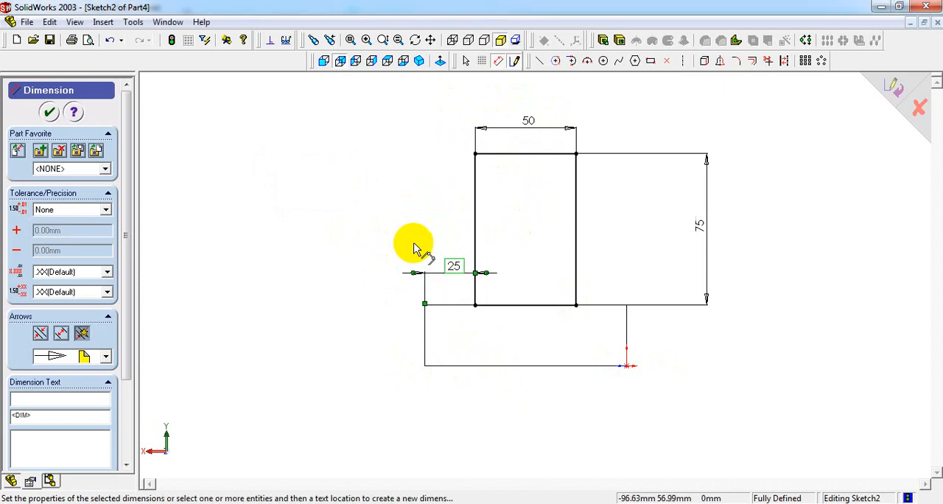
pyautogui.moveTo(453, 267); pyautogui.dragTo(435, 255)
pyautogui.click(627, 245)
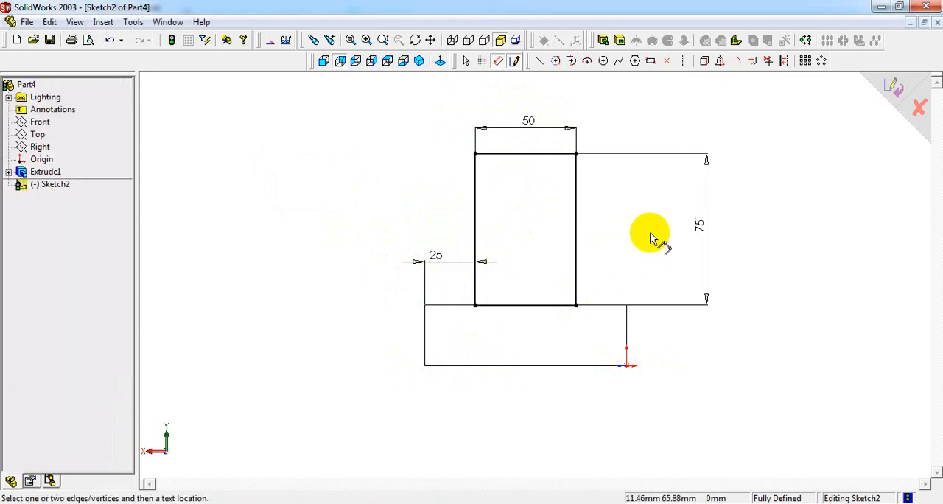
# - Start a Blind boss extrusion of the upright sketch and reverse its direction so it runs over the base
pyautogui.click(420, 62)
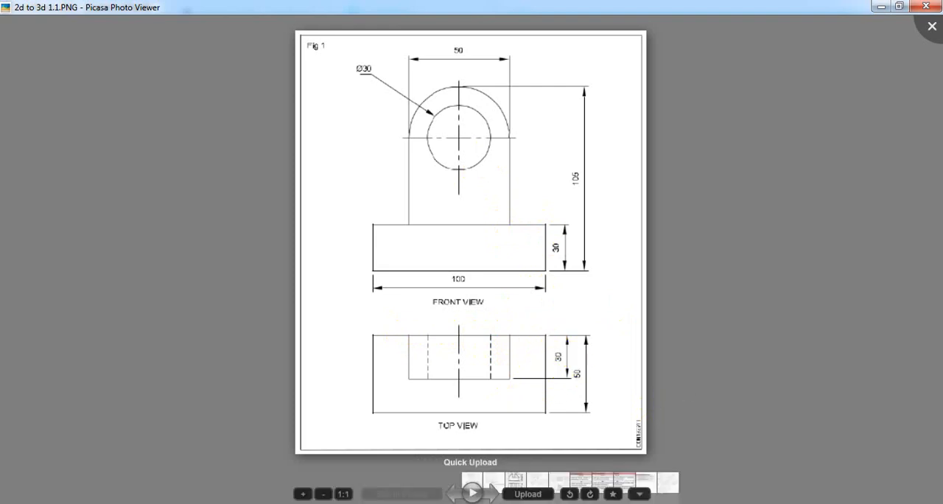
pyautogui.click(457, 503)
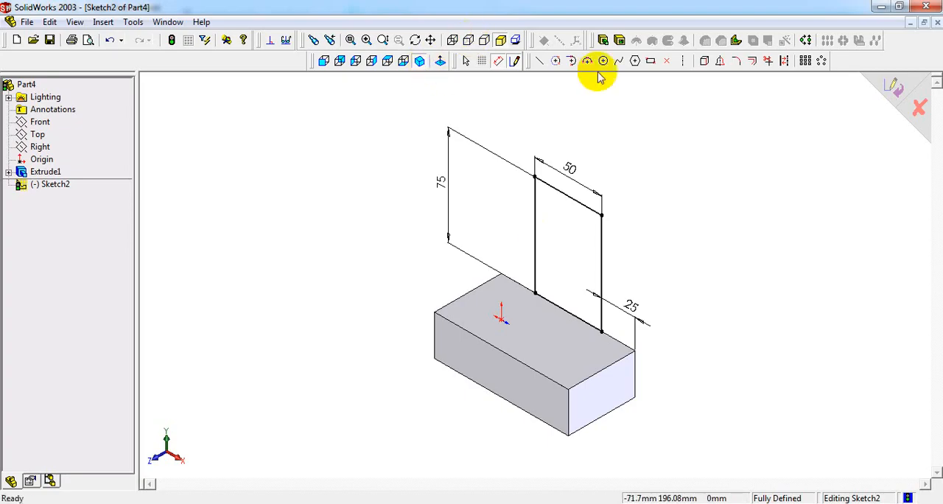
pyautogui.click(603, 40)
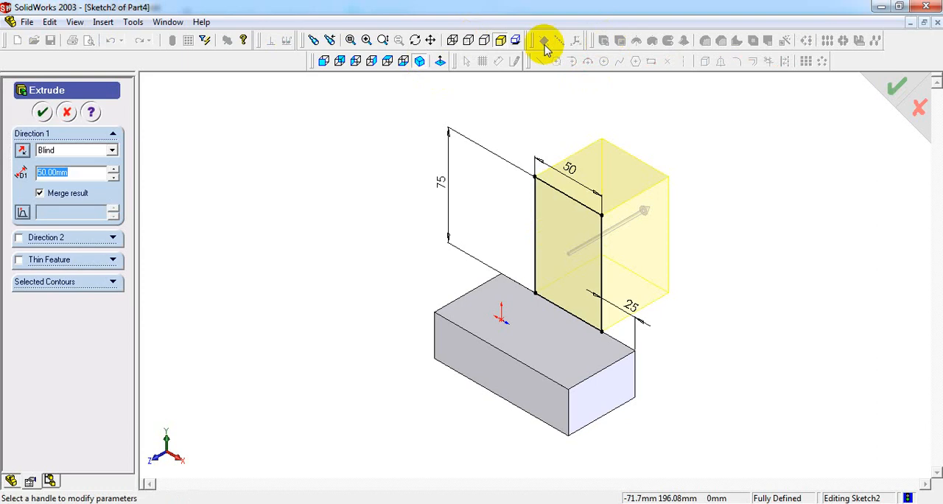
pyautogui.moveTo(637, 231); pyautogui.dragTo(617, 240, button='middle')
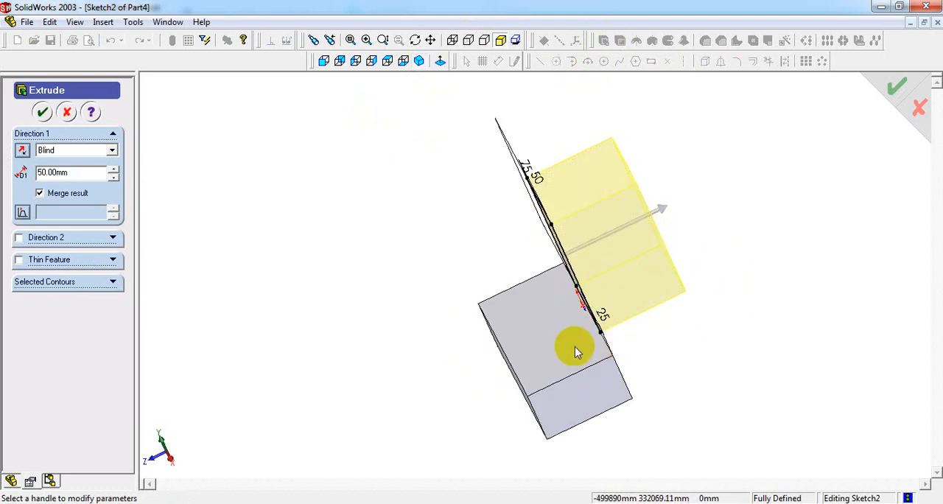
pyautogui.click(23, 153)
pyautogui.click(419, 60)
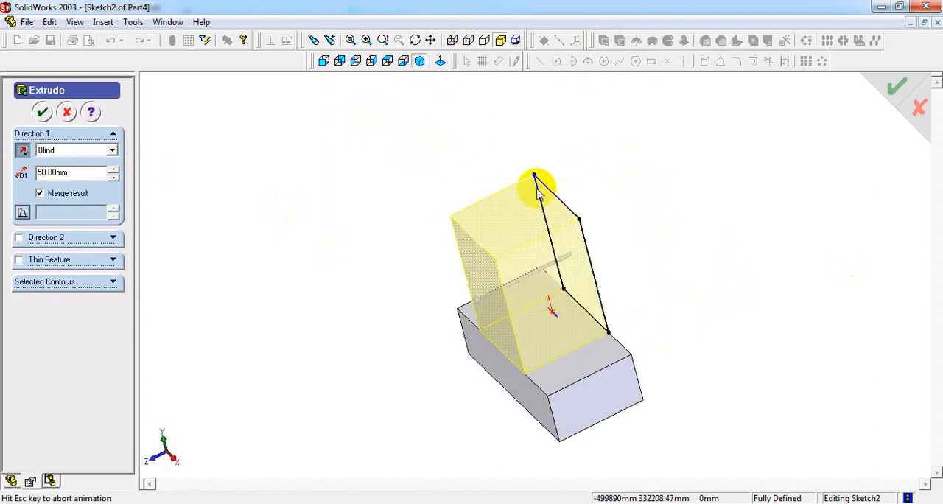
pyautogui.scroll(-3, 685, 324)
pyautogui.scroll(2, 509, 280)
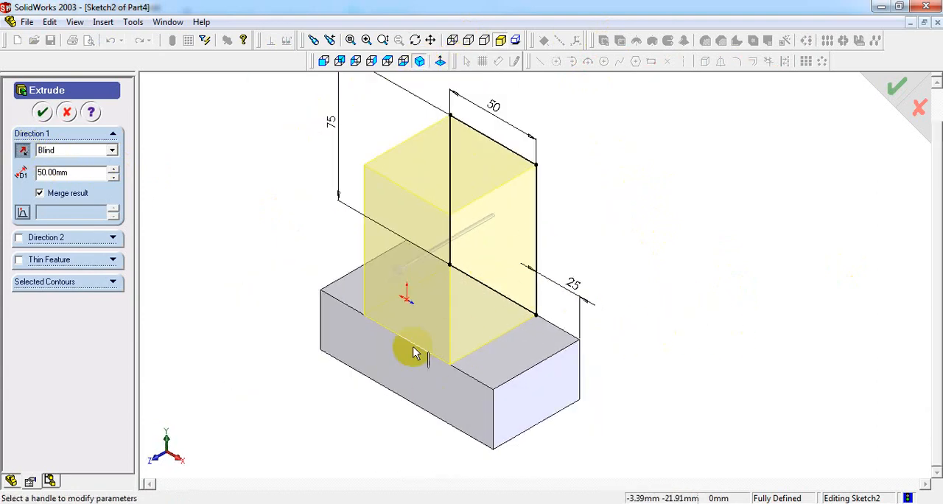
pyautogui.scroll(2, 490, 306)
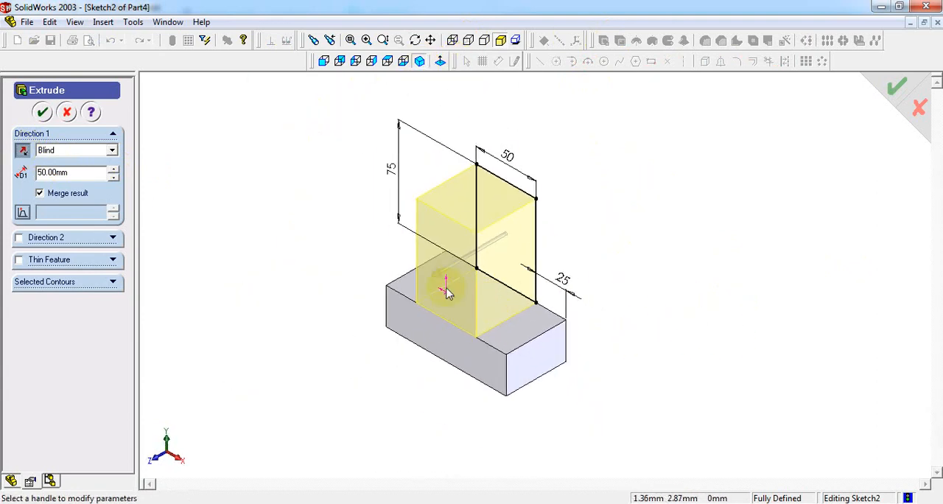
# - Set the upright's extrusion depth to 30 mm, as given in the drawing's top view, and finish the extrusion
pyautogui.moveTo(90, 168); pyautogui.dragTo(2, 177)
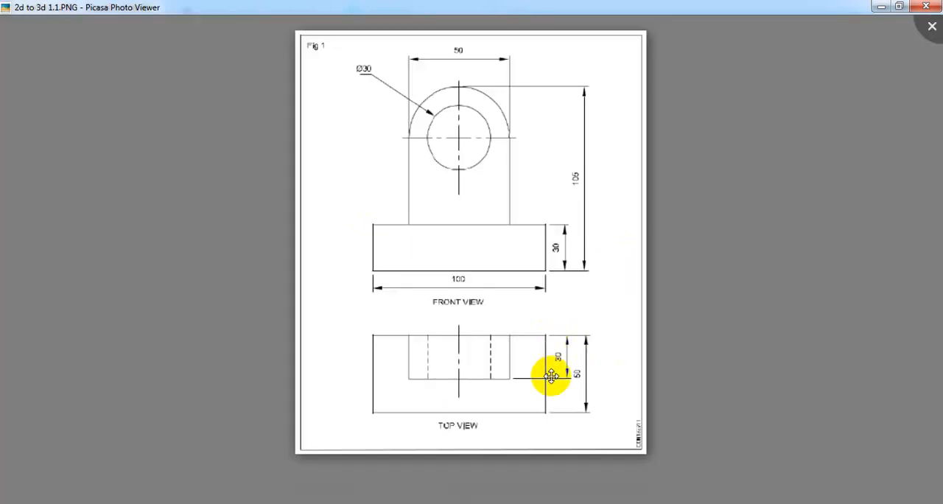
pyautogui.scroll(-2, 559, 363)
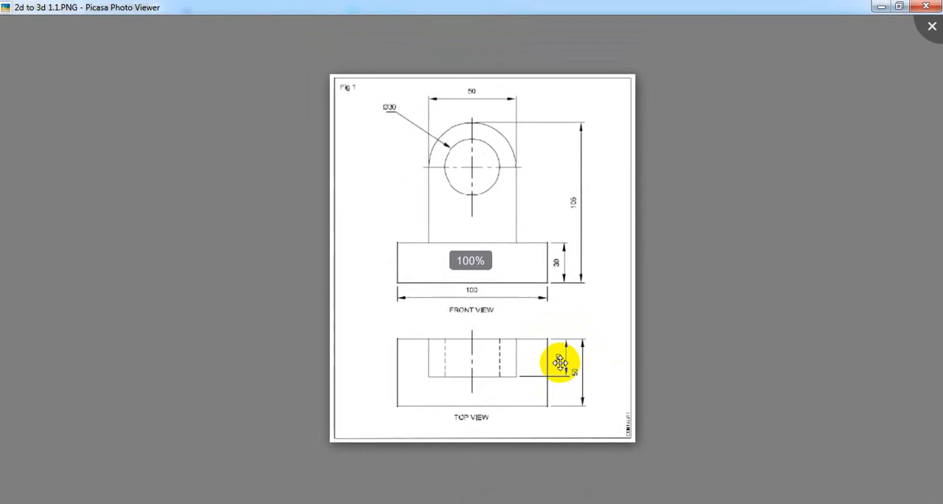
pyautogui.scroll(3, 558, 365)
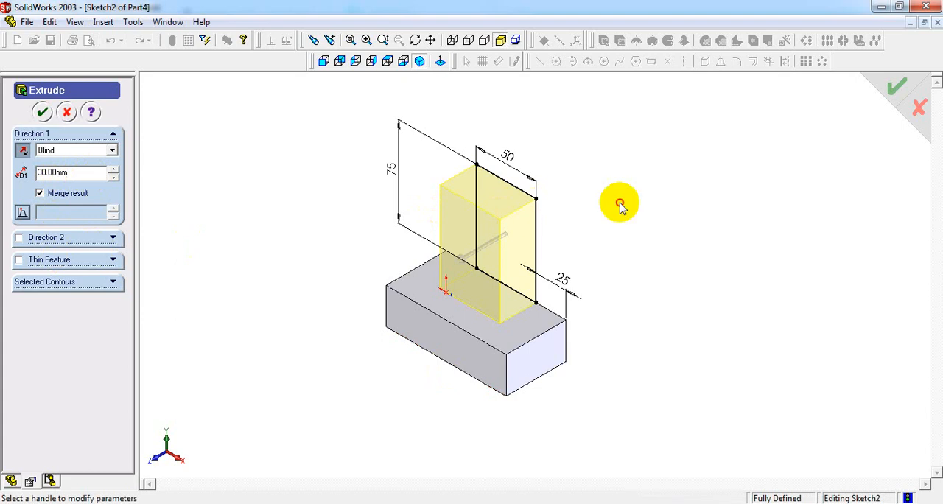
pyautogui.scroll(2, 467, 210)
pyautogui.scroll(-1, 451, 219)
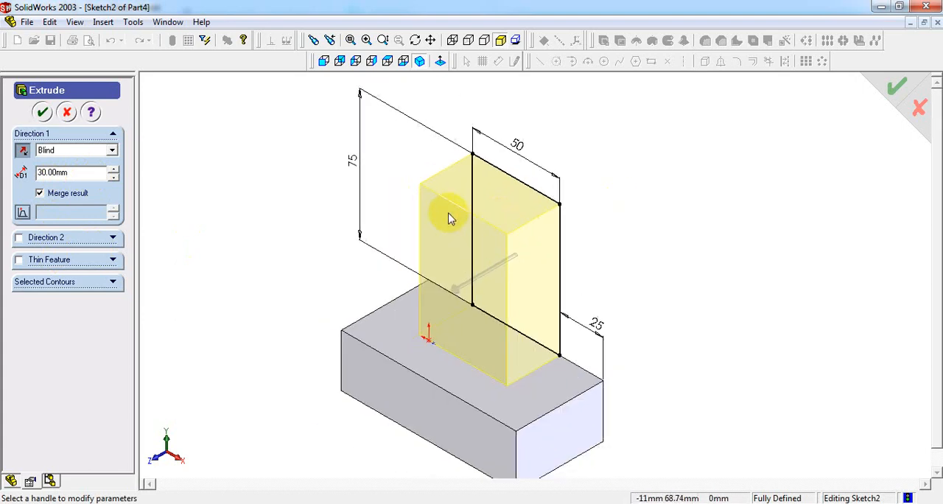
pyautogui.click(43, 113)
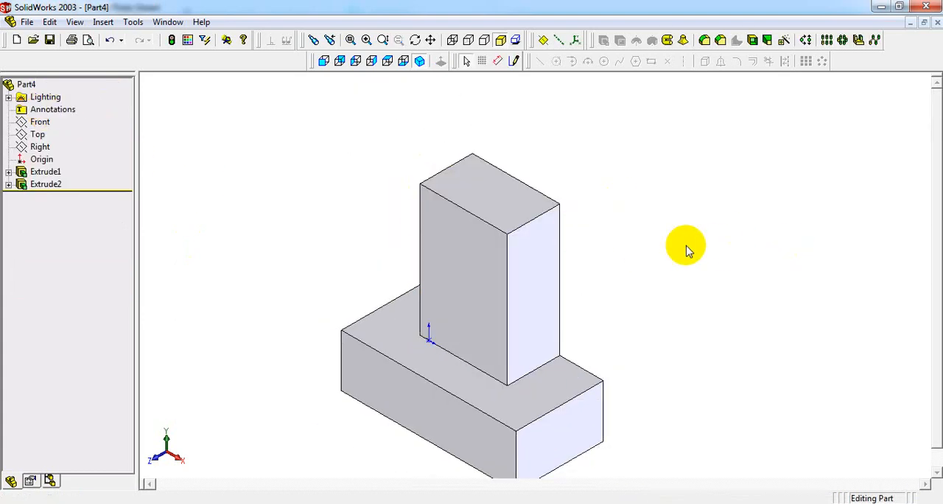
# - Examine the upright's rounded top in the front view of the reference drawing in Picasa Photo Viewer
pyautogui.click(612, 503)
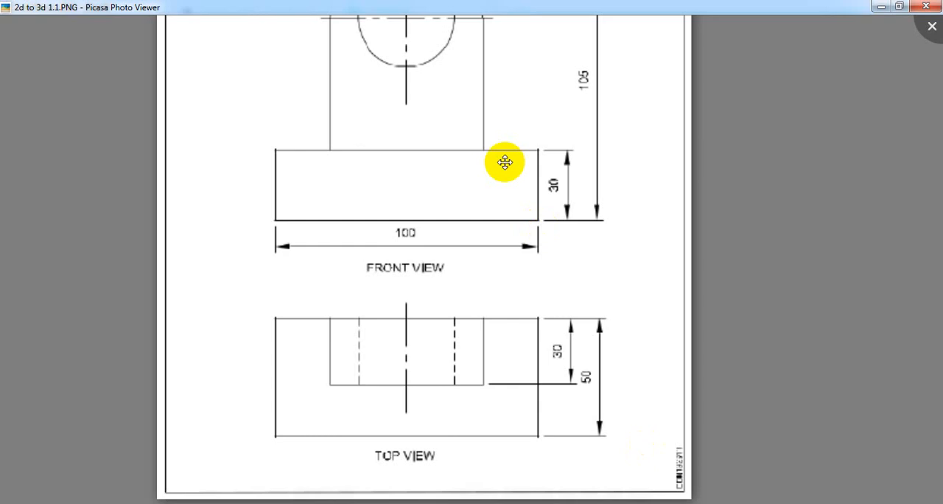
pyautogui.scroll(-5, 505, 162)
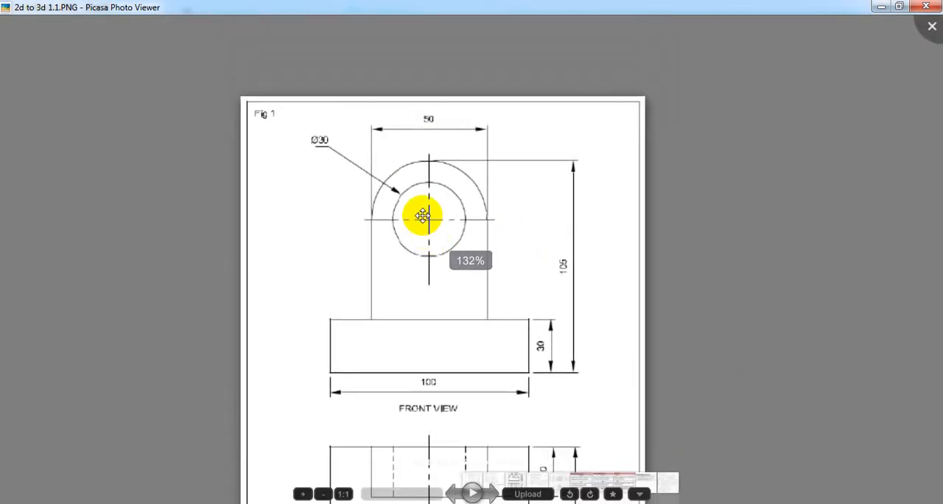
pyautogui.scroll(-2, 422, 215)
pyautogui.scroll(4, 400, 204)
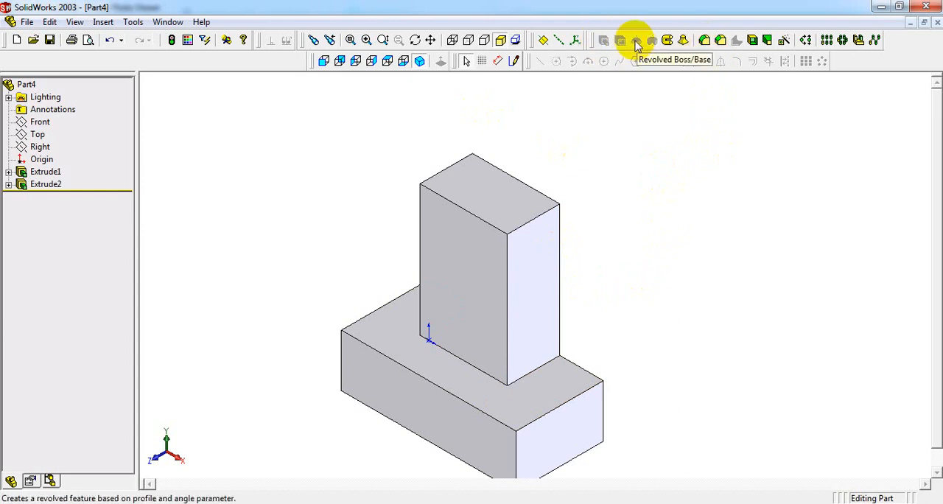
# - Start a Fillet feature of the full round type and go through its three face set selections
pyautogui.click(704, 43)
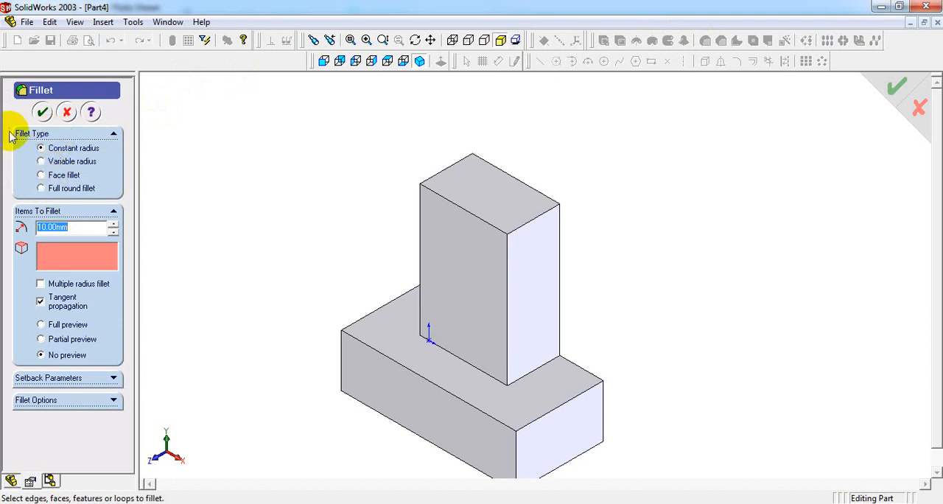
pyautogui.click(41, 189)
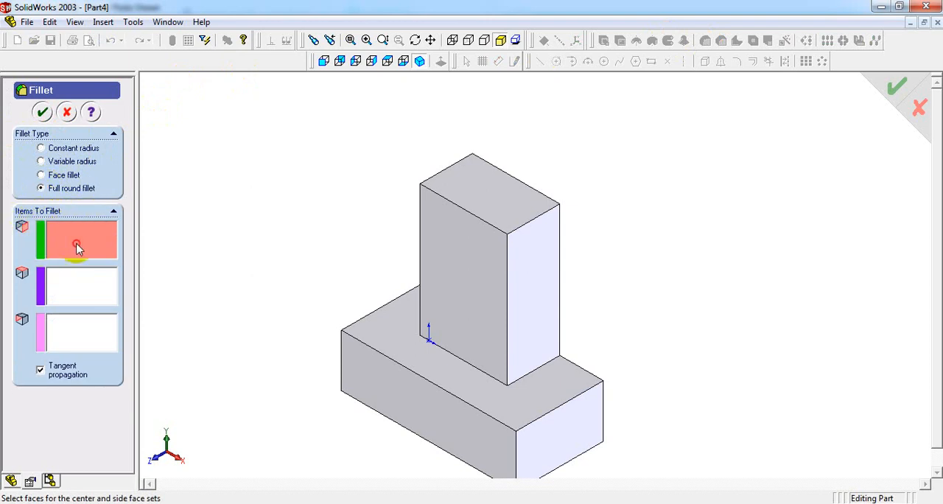
pyautogui.click(78, 282)
pyautogui.click(78, 337)
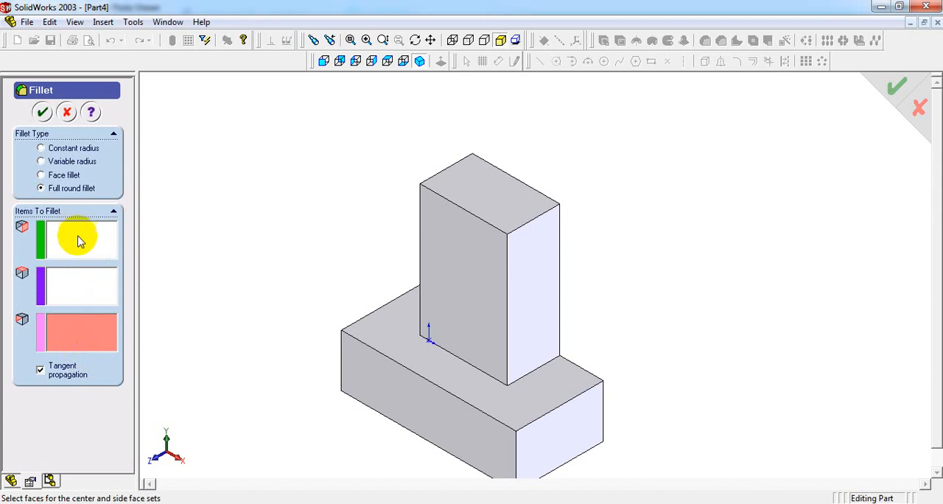
pyautogui.click(80, 241)
pyautogui.click(59, 284)
pyautogui.click(77, 339)
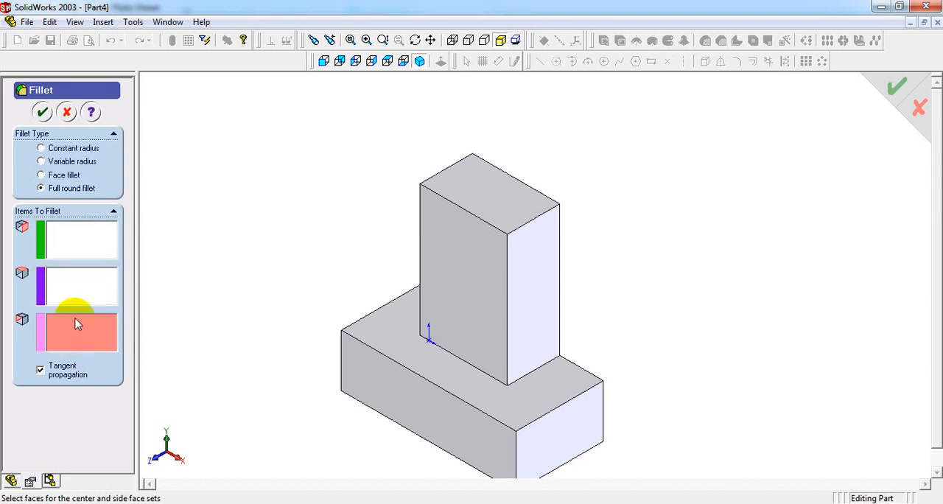
# - Assign the upright's visible narrow side face as side face set 1 and its top face as the center face set
pyautogui.click(58, 242)
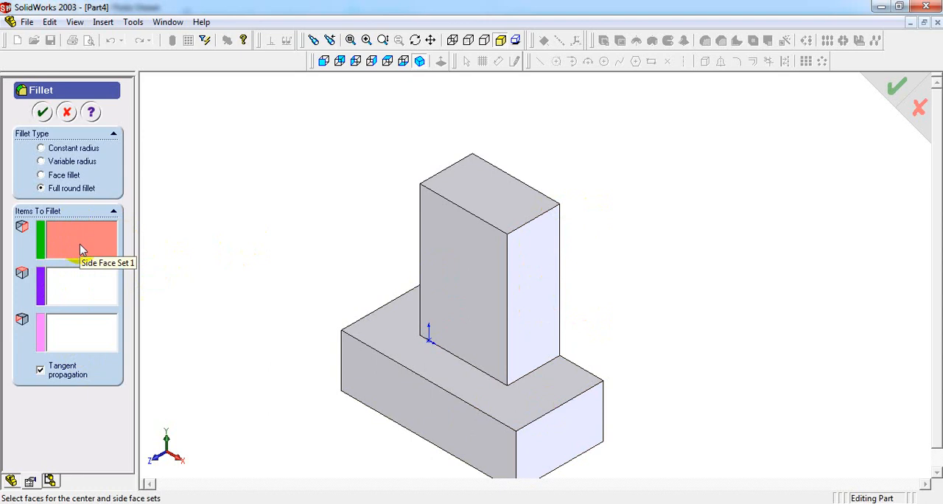
pyautogui.click(540, 277)
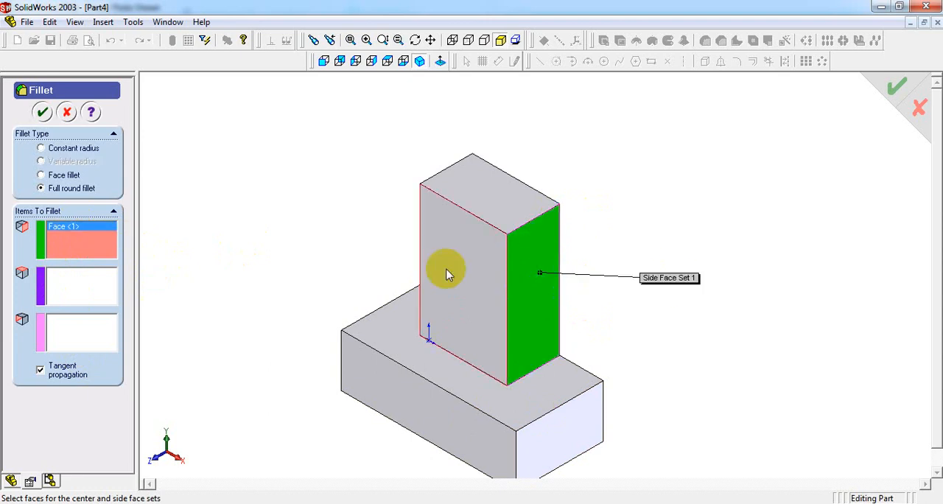
pyautogui.click(61, 289)
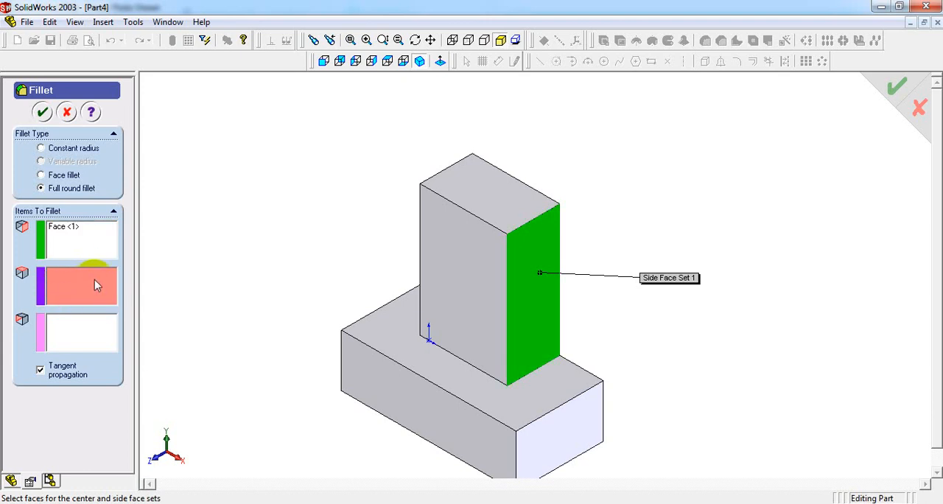
pyautogui.click(485, 190)
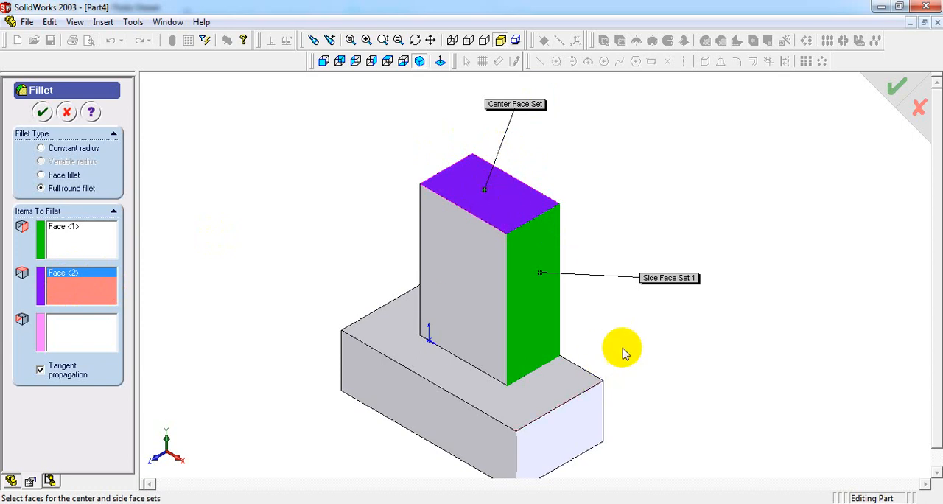
# - Assign the upright's opposite narrow side face as side face set 2 and return the model to an isometric view
pyautogui.press('Right')
pyautogui.press('Right')
pyautogui.press('Right')
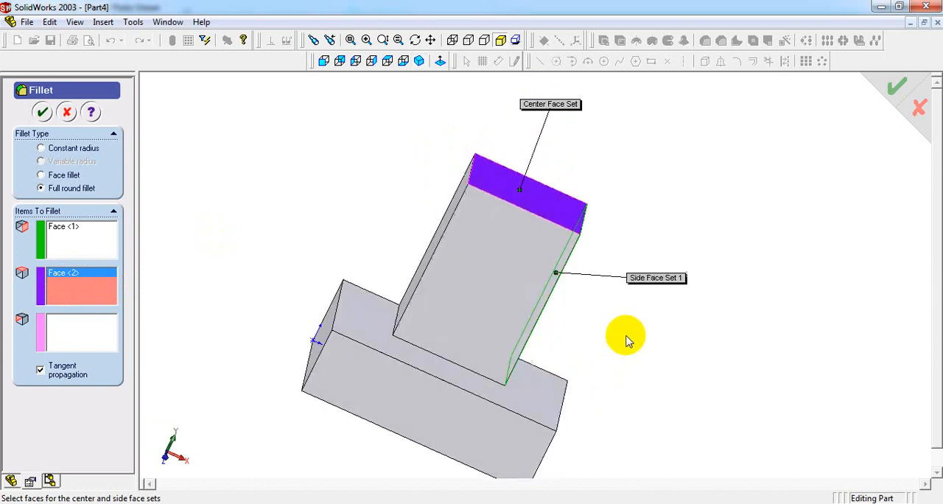
pyautogui.press('Down')
pyautogui.press('Right')
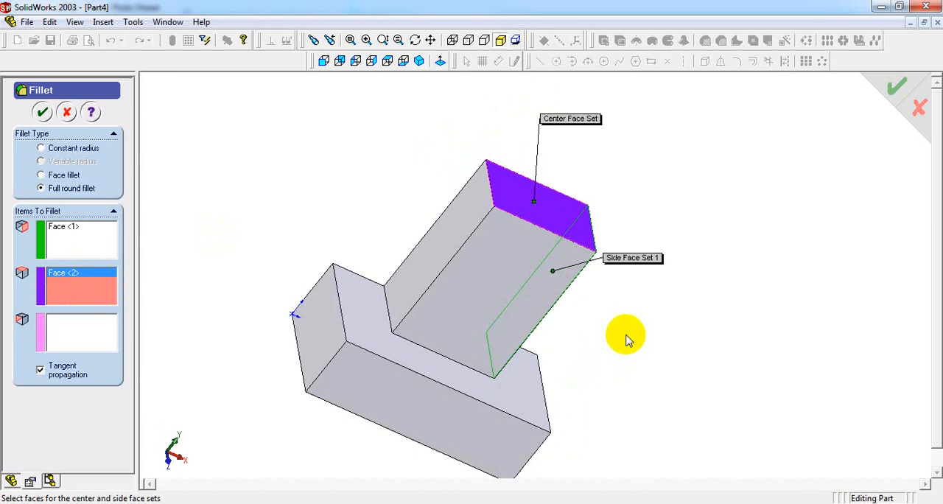
pyautogui.click(64, 333)
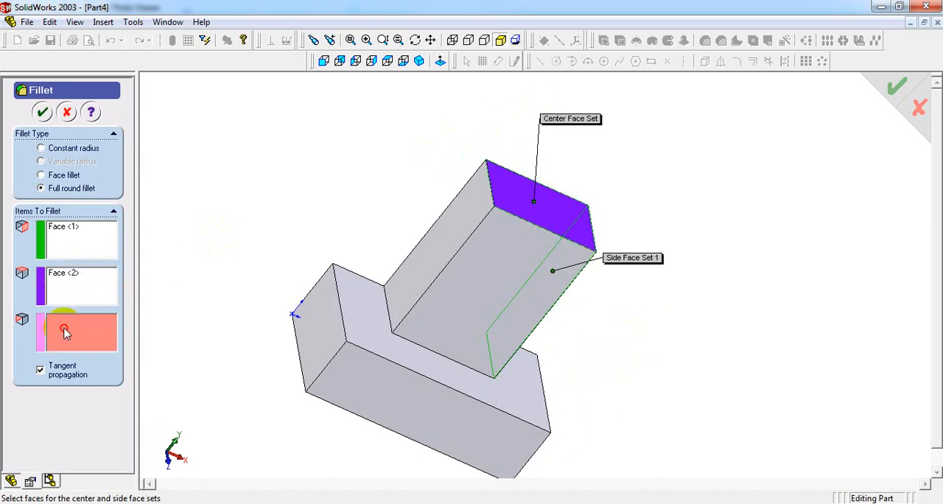
pyautogui.click(449, 234)
pyautogui.moveTo(746, 349); pyautogui.dragTo(689, 332, button='middle')
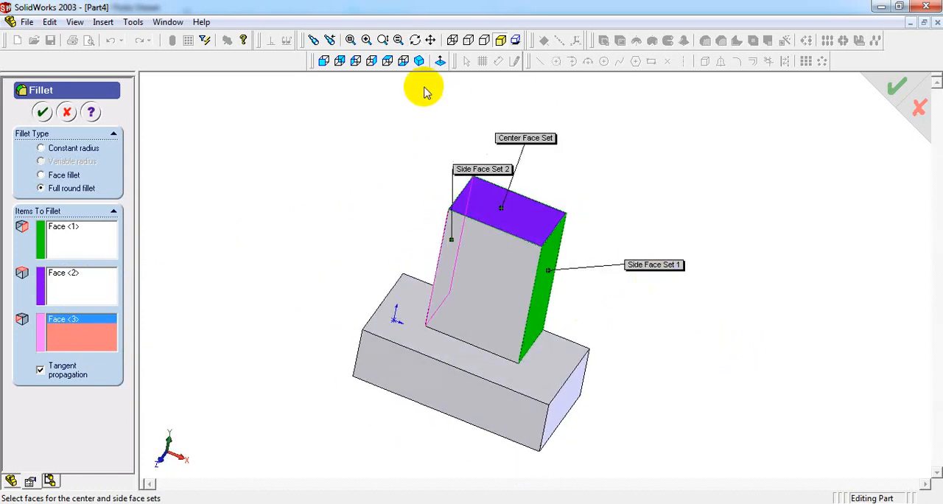
pyautogui.click(420, 62)
pyautogui.click(924, 303)
# - Review the three face sets and finish the full round fillet on the upright's top
pyautogui.click(53, 235)
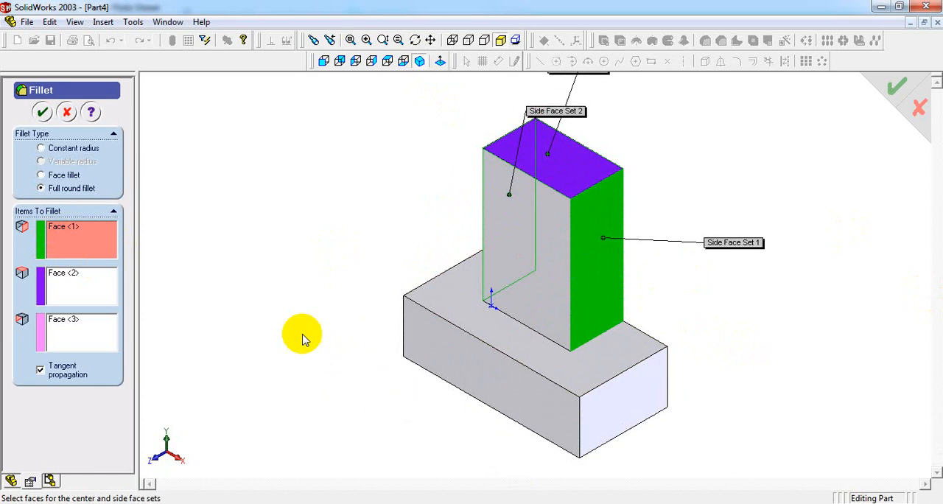
pyautogui.click(63, 294)
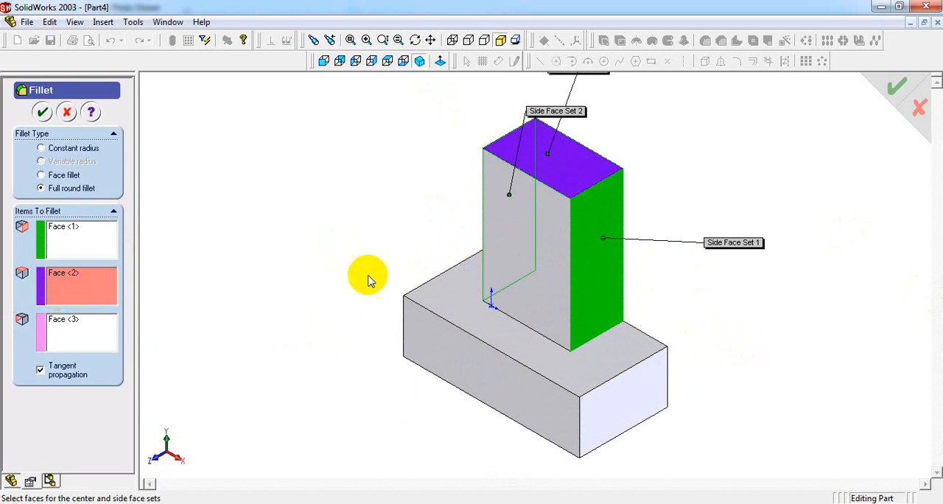
pyautogui.click(570, 165)
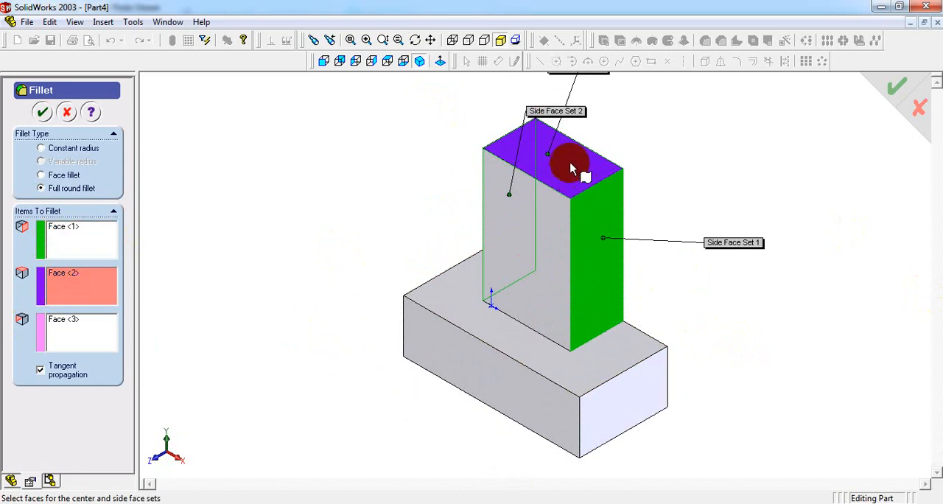
pyautogui.click(82, 337)
pyautogui.moveTo(347, 238); pyautogui.dragTo(447, 269, button='middle')
pyautogui.moveTo(514, 220); pyautogui.dragTo(432, 191, button='middle')
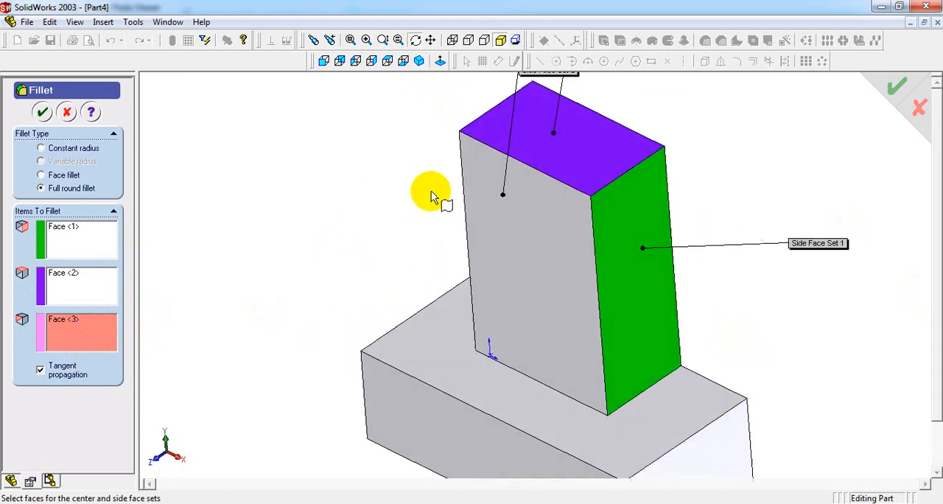
pyautogui.click(419, 60)
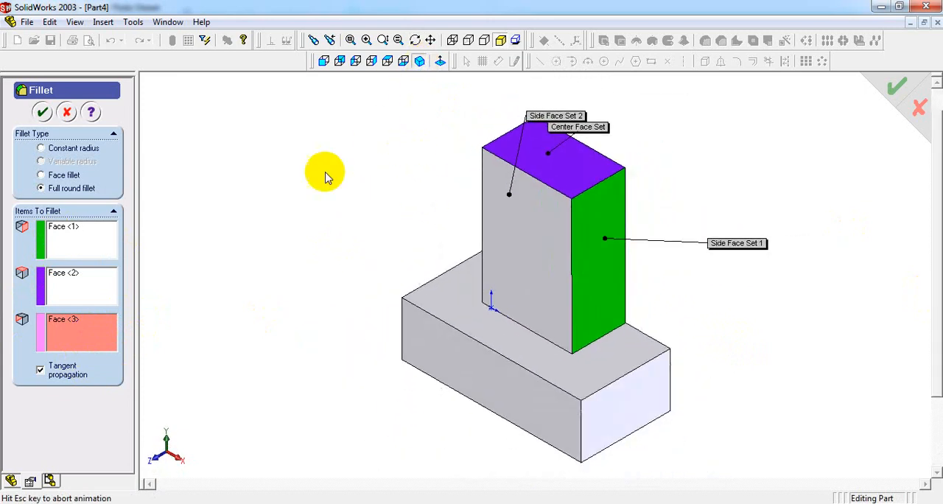
pyautogui.click(41, 110)
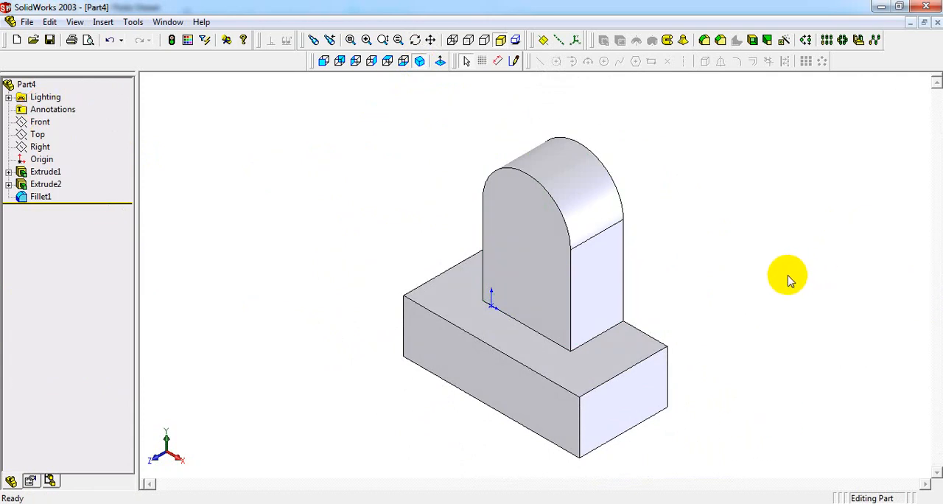
# - Start a sketch on the upright's round-topped front face, seen in the Front view
pyautogui.click(545, 235)
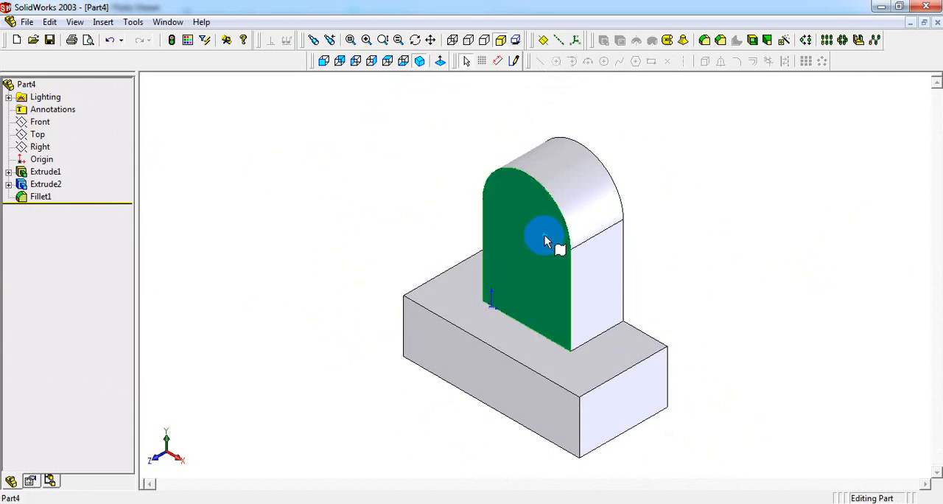
pyautogui.click(323, 62)
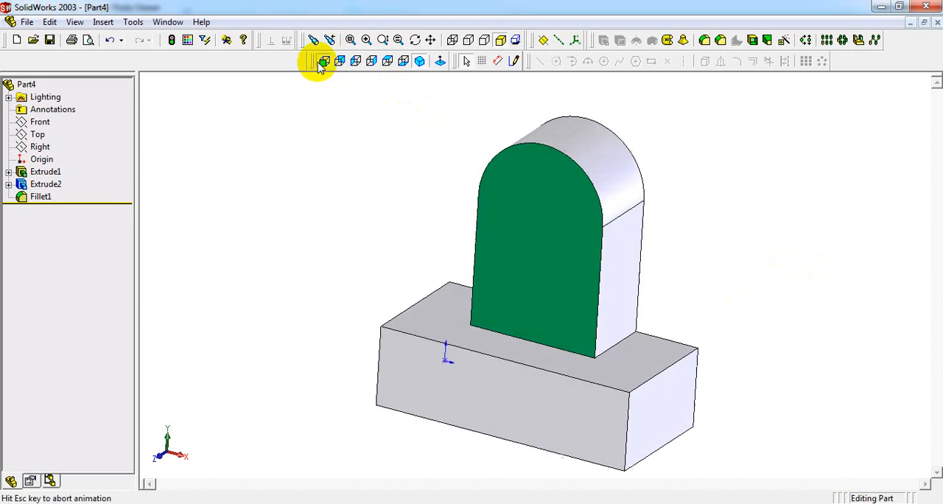
pyautogui.click(514, 62)
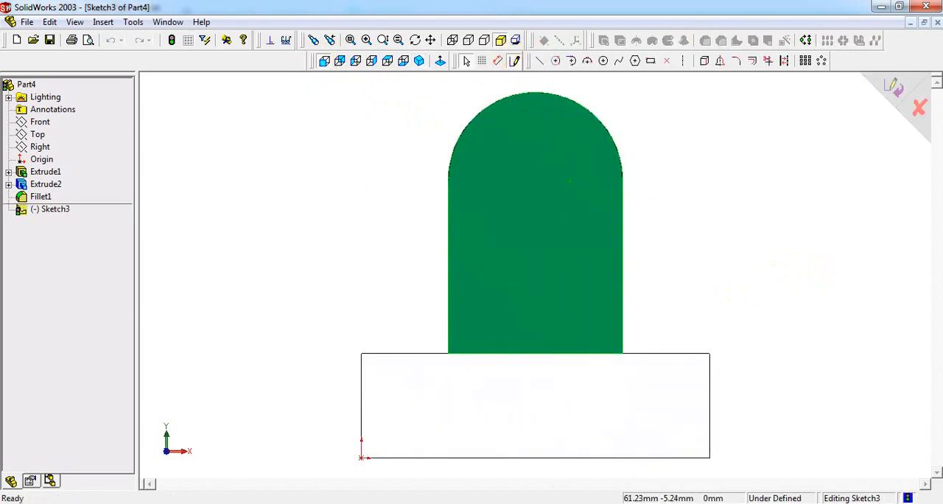
# - Check the hole's diameter, position and depth in the front and top views of the reference drawing, and return to SolidWorks
pyautogui.click(574, 503)
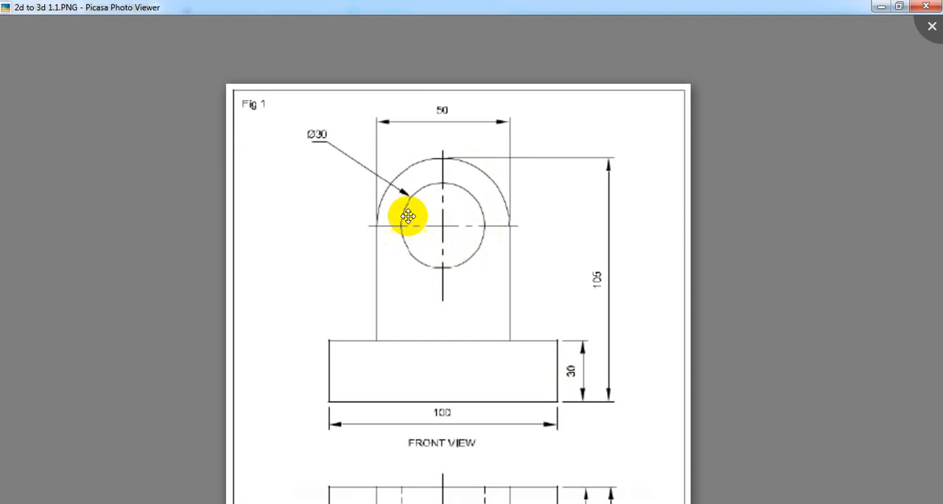
pyautogui.scroll(-5, 444, 317)
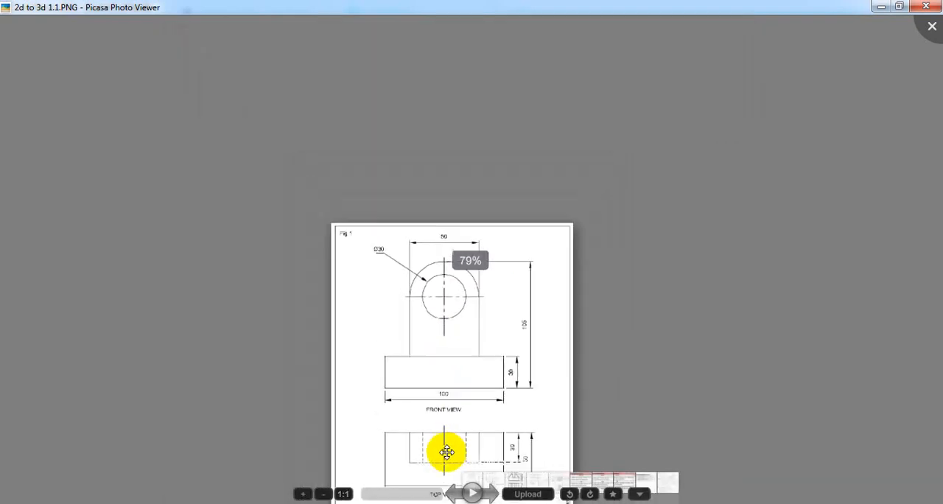
pyautogui.scroll(2, 447, 451)
pyautogui.scroll(-4, 432, 384)
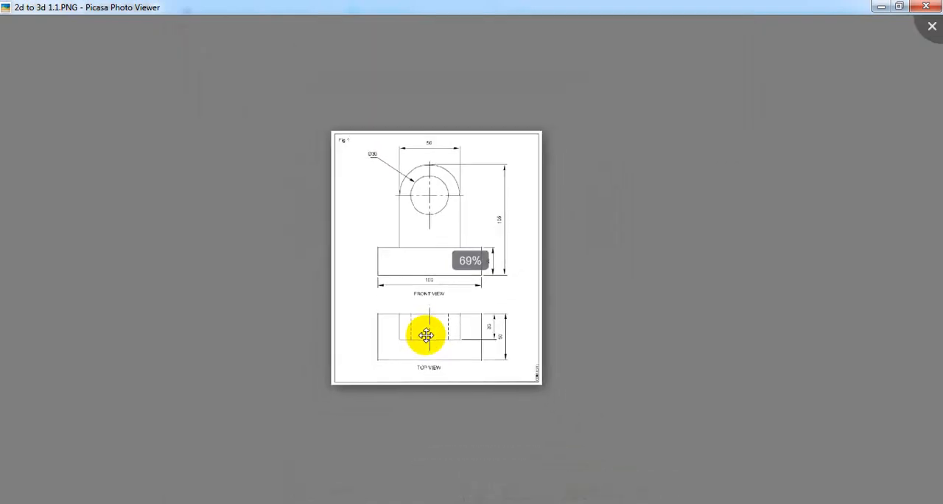
pyautogui.scroll(7, 426, 335)
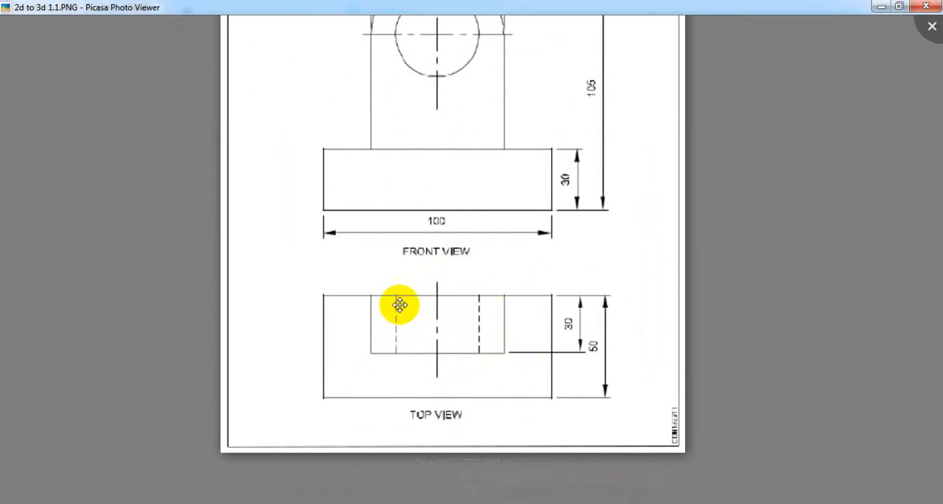
pyautogui.moveTo(444, 98); pyautogui.dragTo(445, 184)
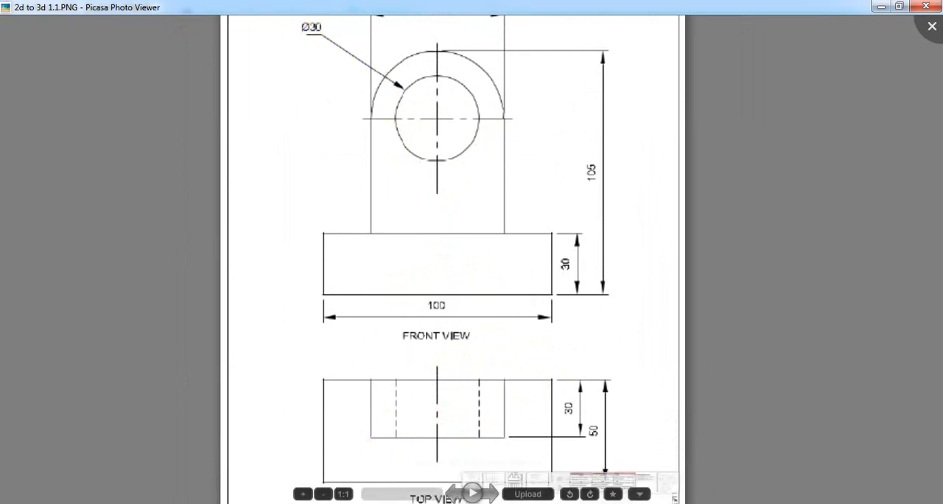
pyautogui.hotkey('alt', 'Tab')
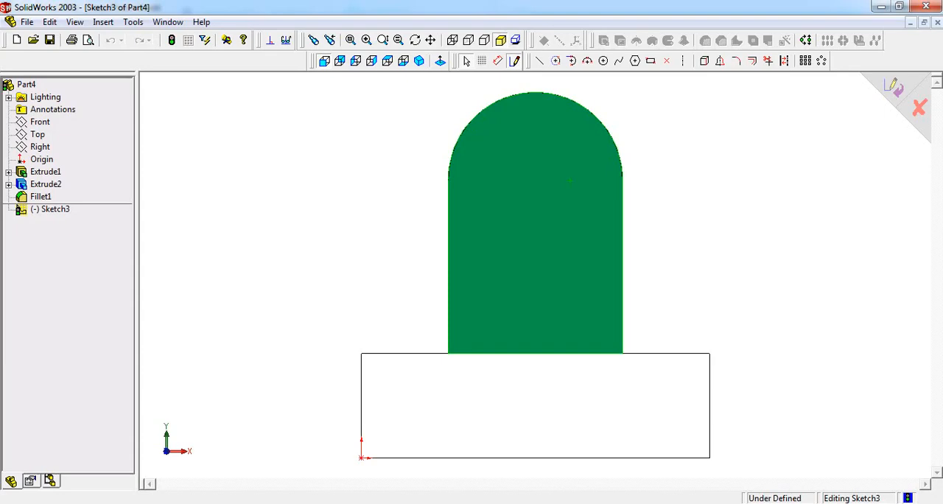
# - Sketch a circle of about 16 mm radius on the upright's front face, concentric with its rounded end
pyautogui.click(419, 61)
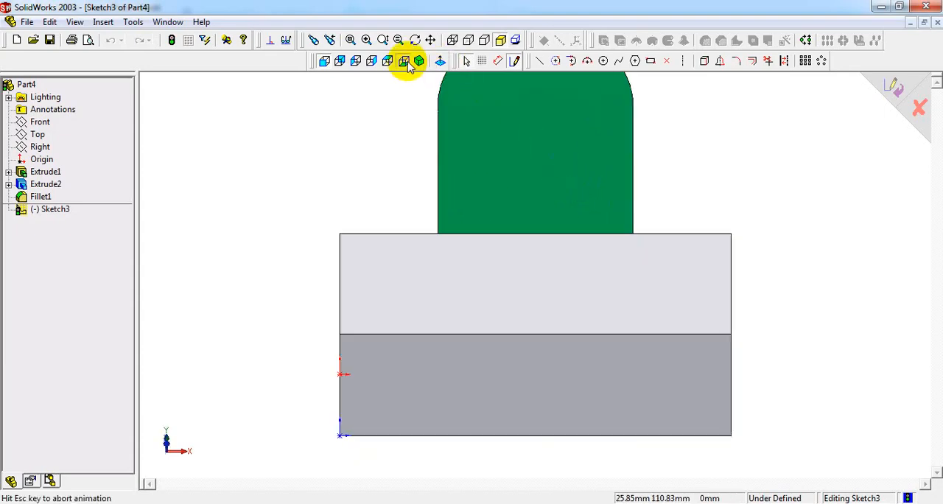
pyautogui.click(548, 233)
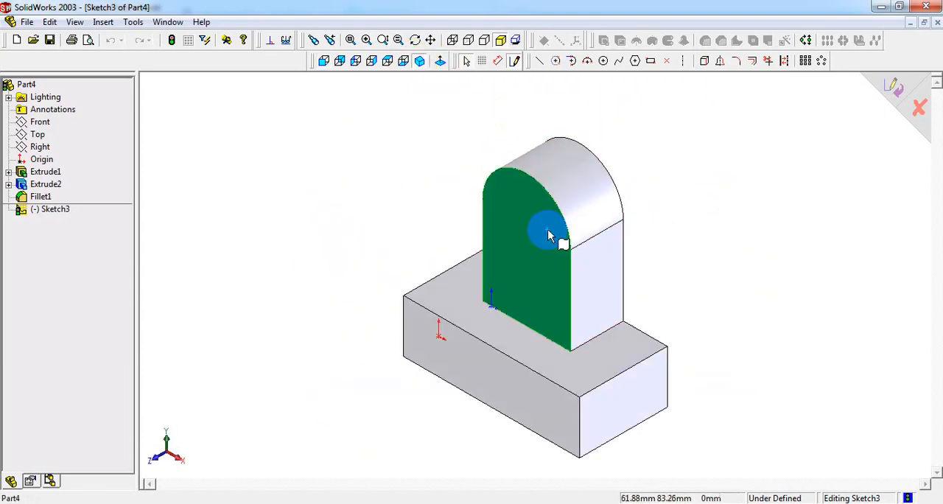
pyautogui.click(329, 65)
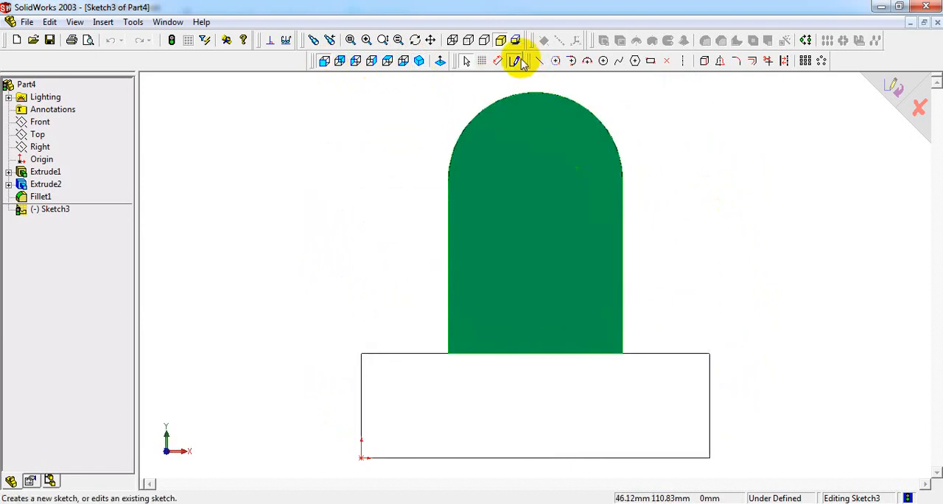
pyautogui.click(605, 61)
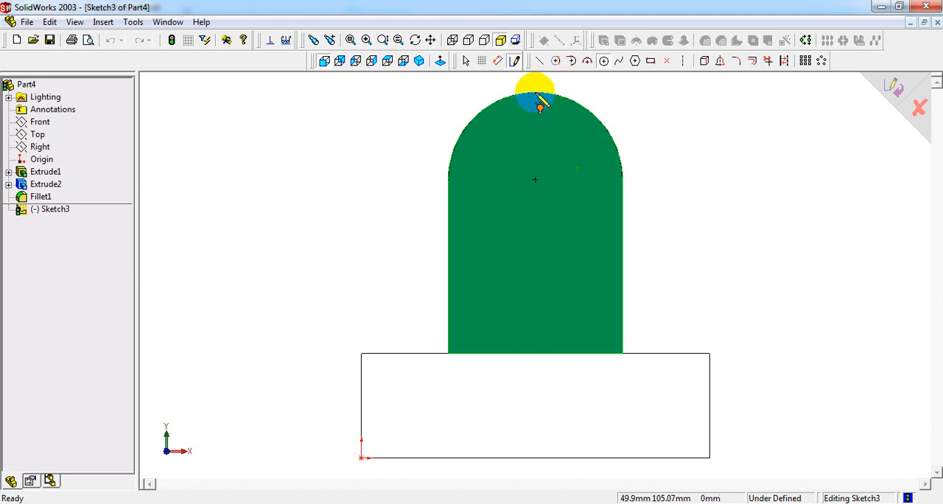
pyautogui.click(535, 180)
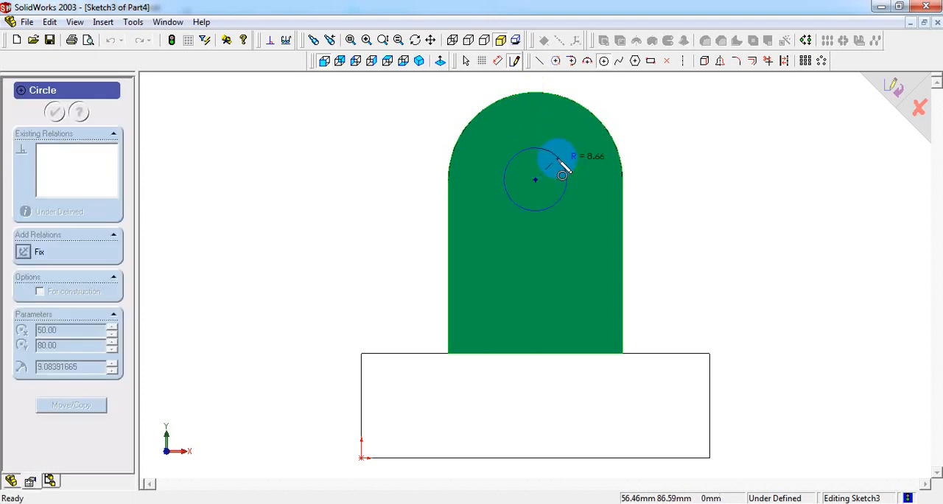
pyautogui.click(570, 137)
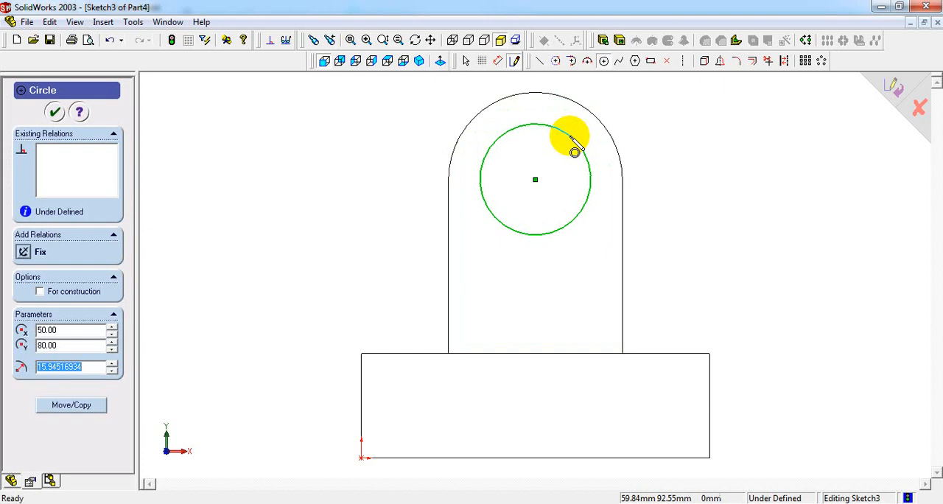
# - Dimension the circle's diameter as 30 mm, checking the value against the reference drawing
pyautogui.rightClick(685, 152)
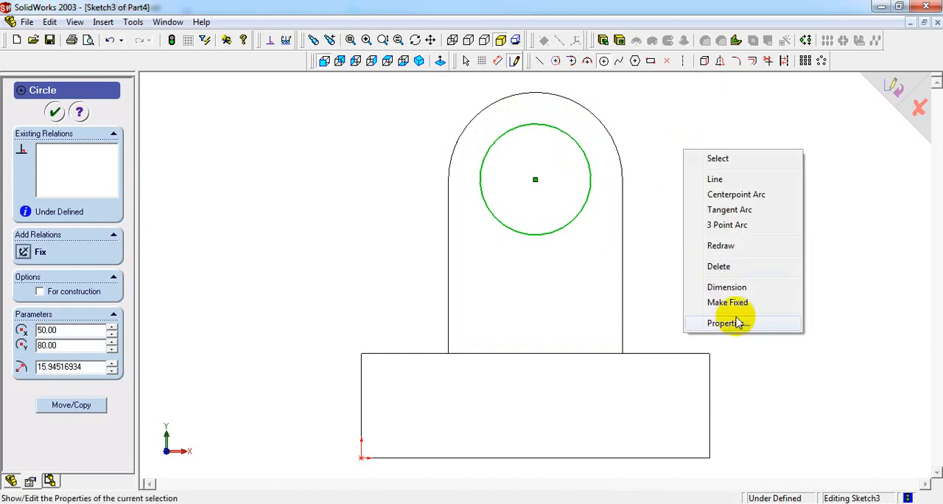
pyautogui.click(736, 288)
pyautogui.click(592, 194)
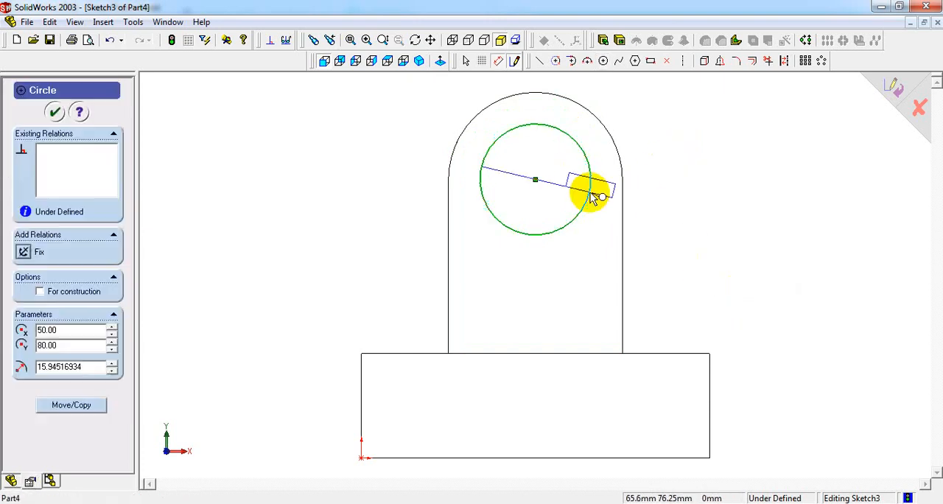
pyautogui.click(657, 111)
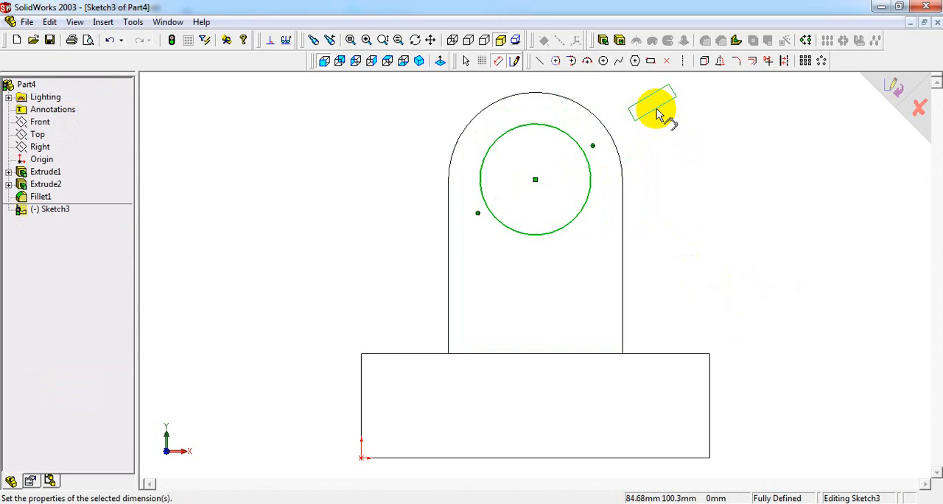
pyautogui.hotkey('alt', 'Tab')
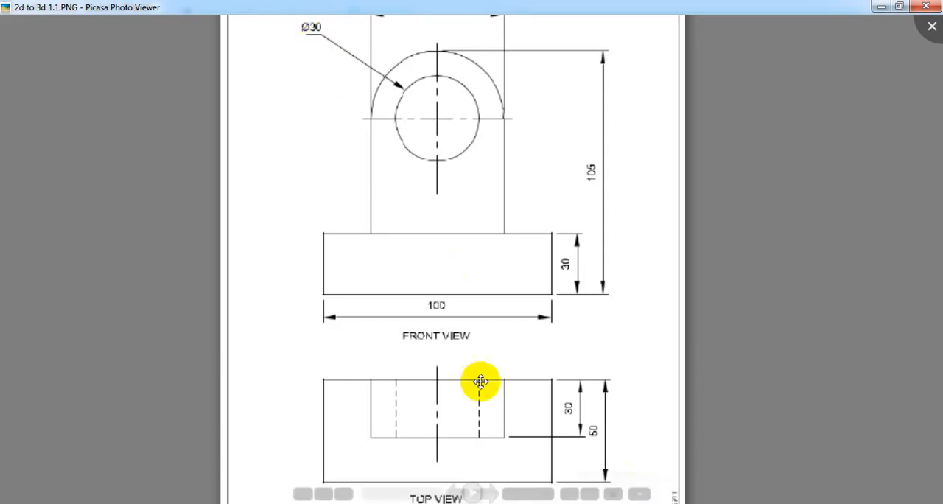
pyautogui.hotkey('alt', 'Tab')
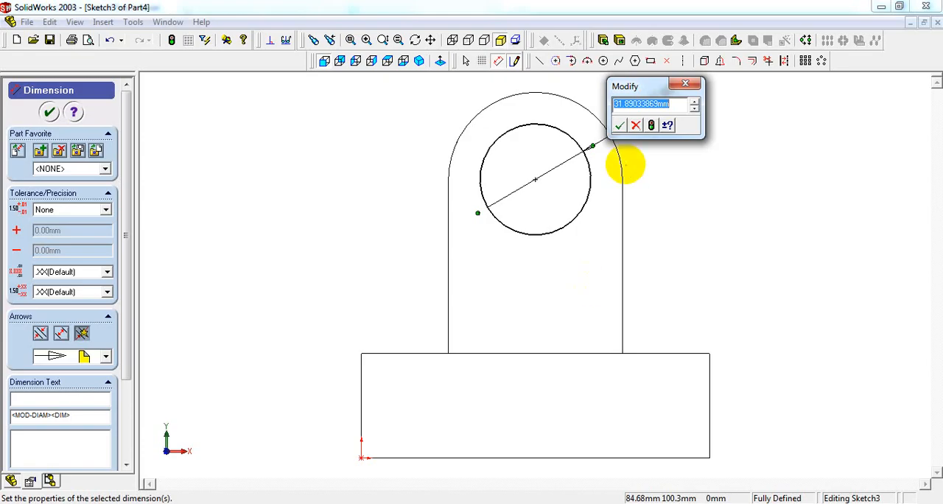
pyautogui.press('Return')
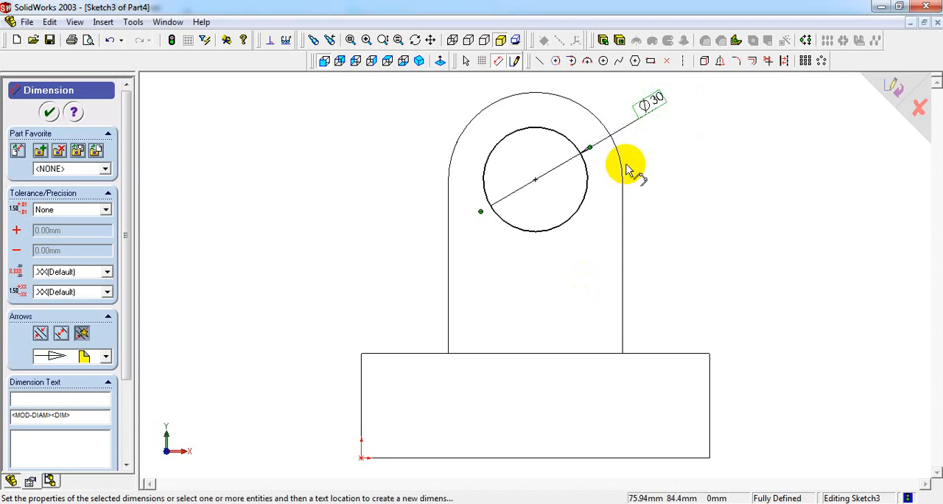
# - Cut the 30 mm circle through the upright with an Extruded Cut set to Through All, and return to an isometric view
pyautogui.click(419, 62)
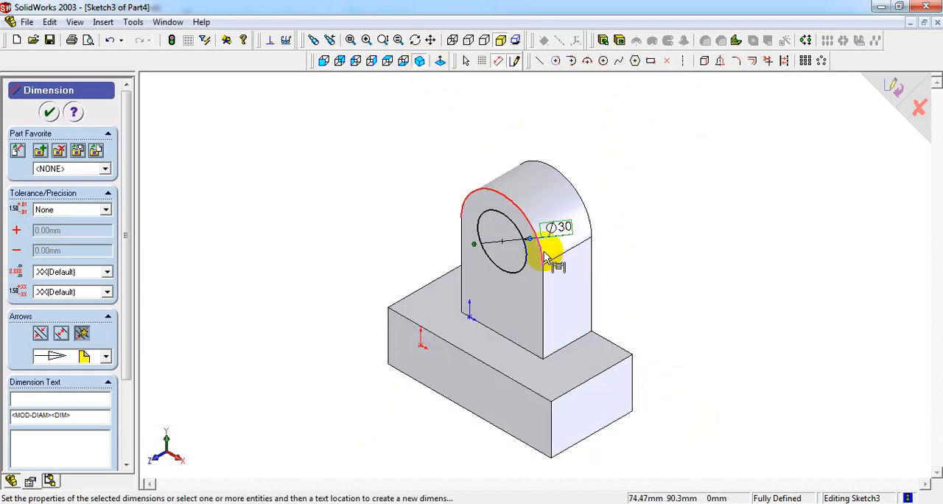
pyautogui.click(621, 42)
pyautogui.moveTo(656, 276); pyautogui.dragTo(621, 225, button='middle')
pyautogui.scroll(-3, 533, 242)
pyautogui.scroll(-2, 608, 235)
pyautogui.click(102, 152)
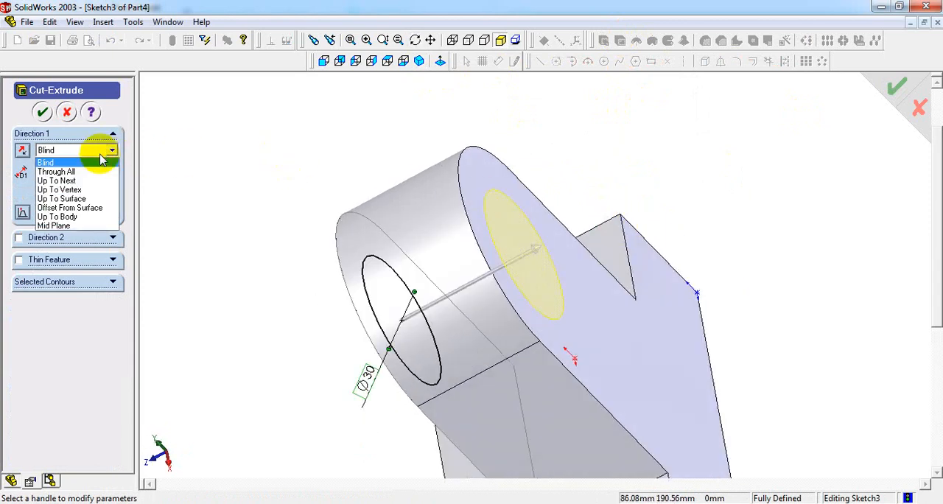
pyautogui.click(74, 171)
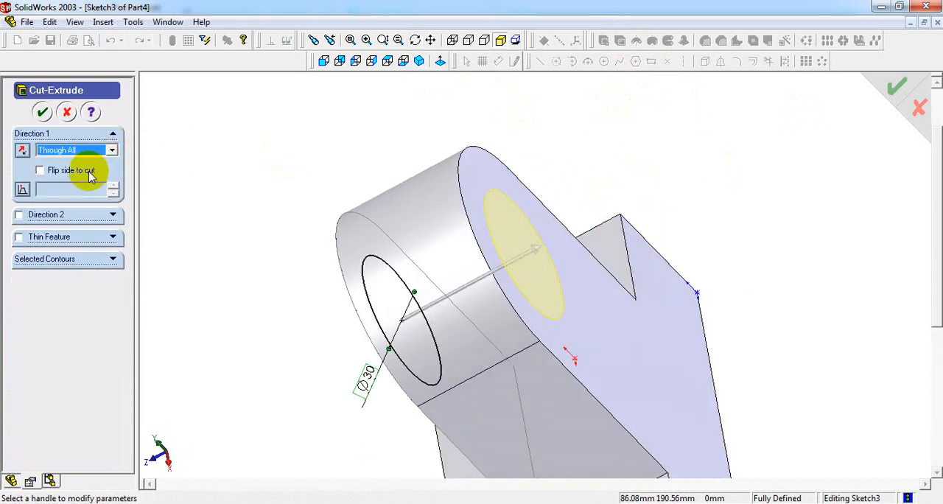
pyautogui.moveTo(670, 252); pyautogui.dragTo(747, 175, button='middle')
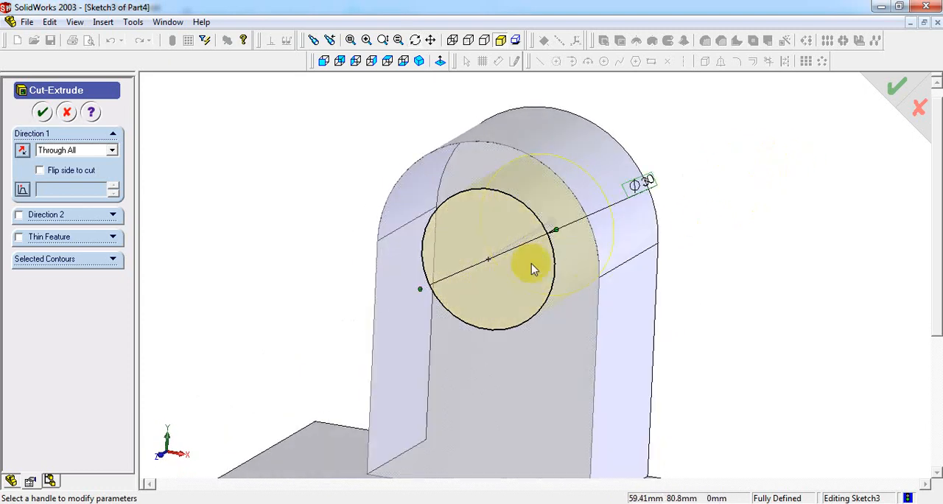
pyautogui.click(42, 112)
pyautogui.moveTo(624, 225); pyautogui.dragTo(670, 210, button='middle')
pyautogui.click(420, 61)
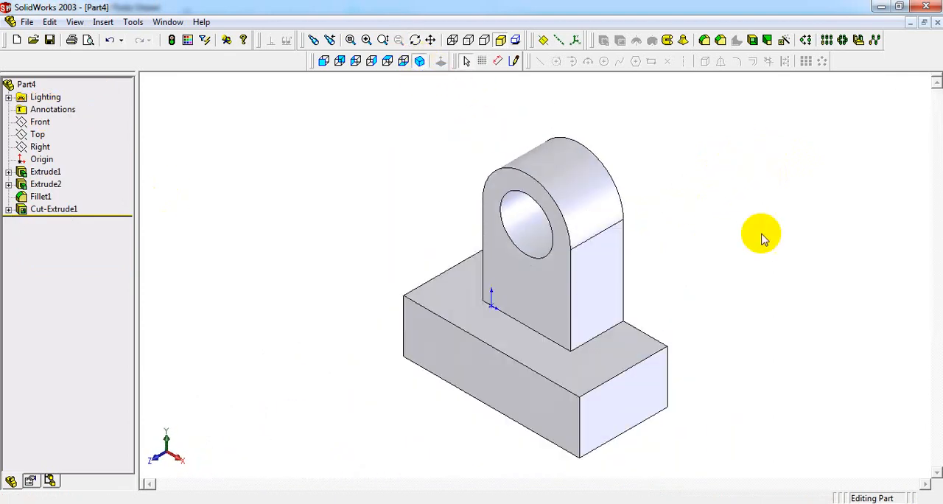
# - Place the reference drawing beside the model's Front view, compare the front views, and bring up the drawing's top view
pyautogui.click(327, 61)
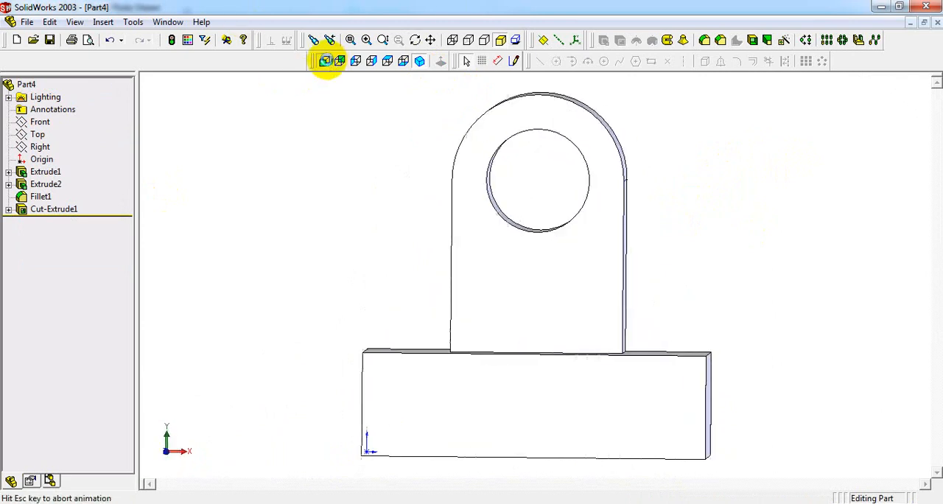
pyautogui.click(632, 503)
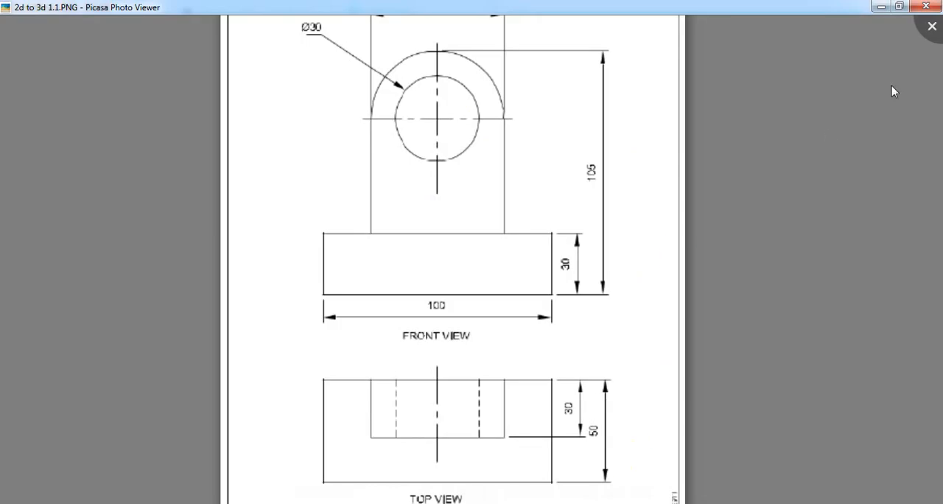
pyautogui.click(903, 6)
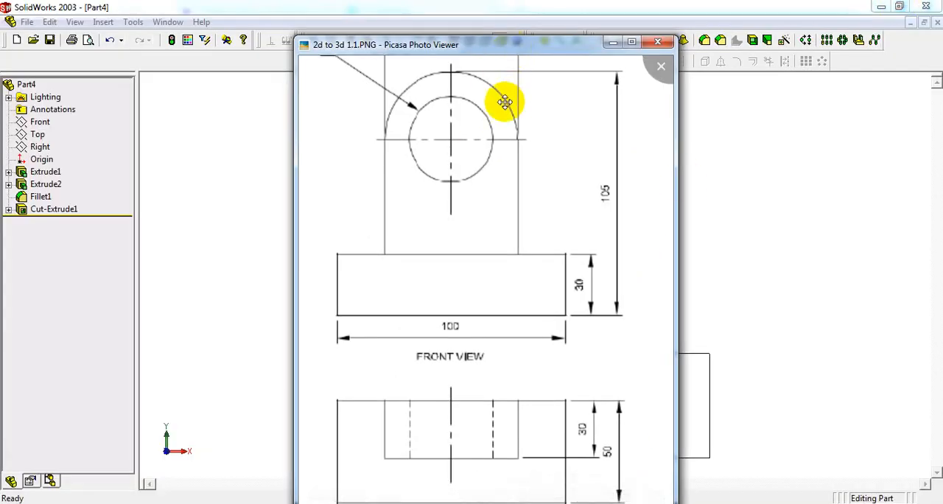
pyautogui.moveTo(509, 53)
pyautogui.mouseDown()
pyautogui.moveTo(259, 56)
pyautogui.moveTo(210, 70)
pyautogui.moveTo(189, 137)
pyautogui.mouseUp()
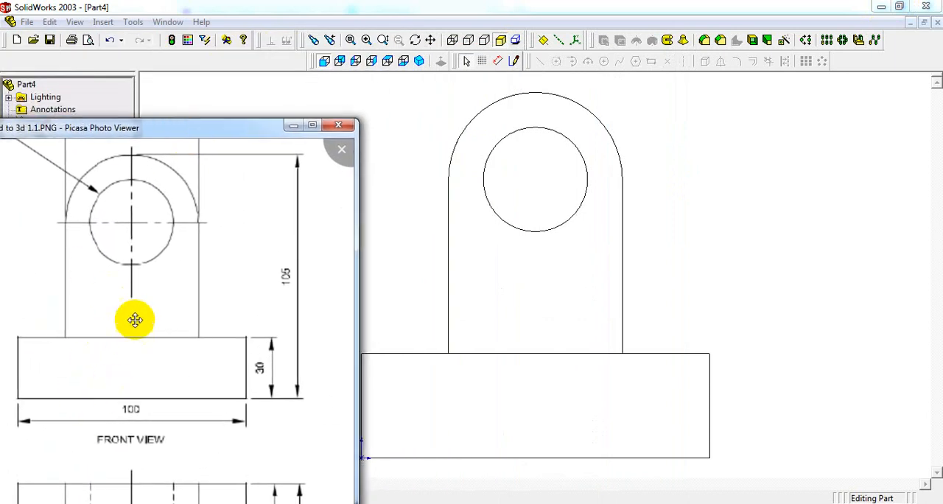
pyautogui.scroll(-5, 196, 305)
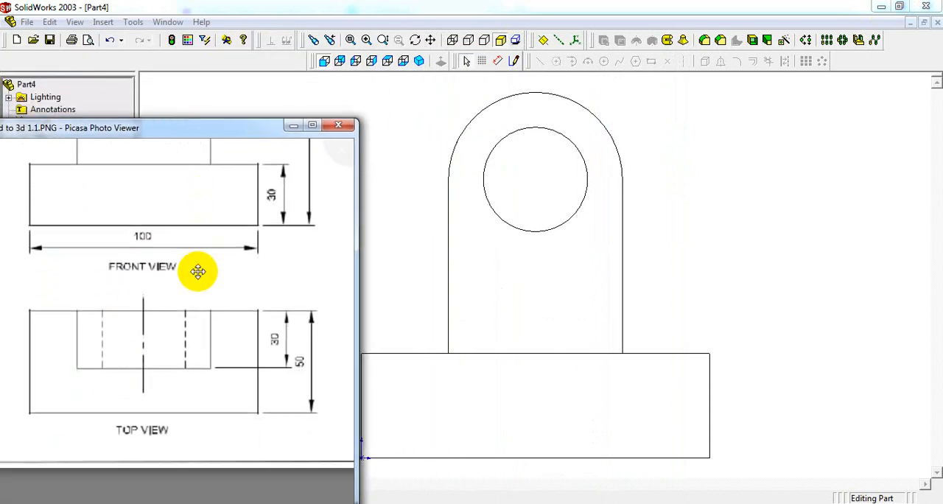
# - Compare the model's Top view with hidden lines visible against the drawing's top view, and return to a shaded isometric display
pyautogui.click(387, 60)
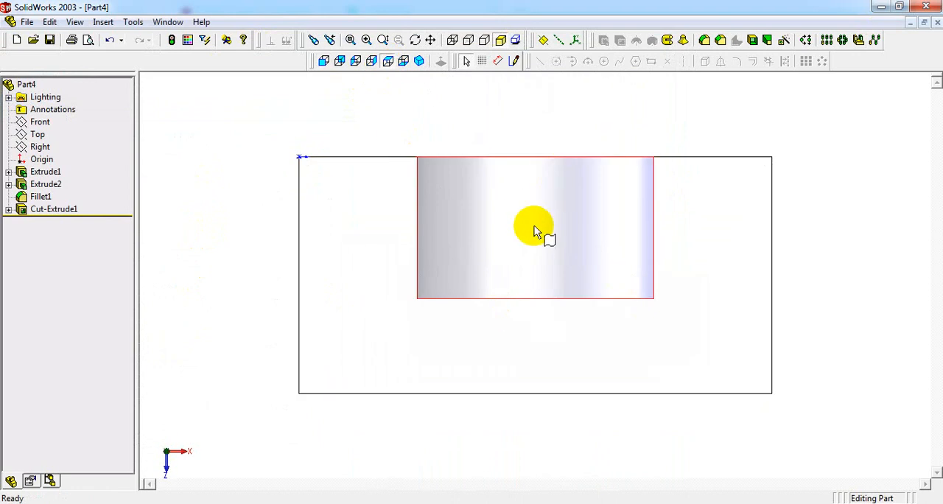
pyautogui.click(432, 41)
pyautogui.moveTo(483, 221); pyautogui.dragTo(625, 232)
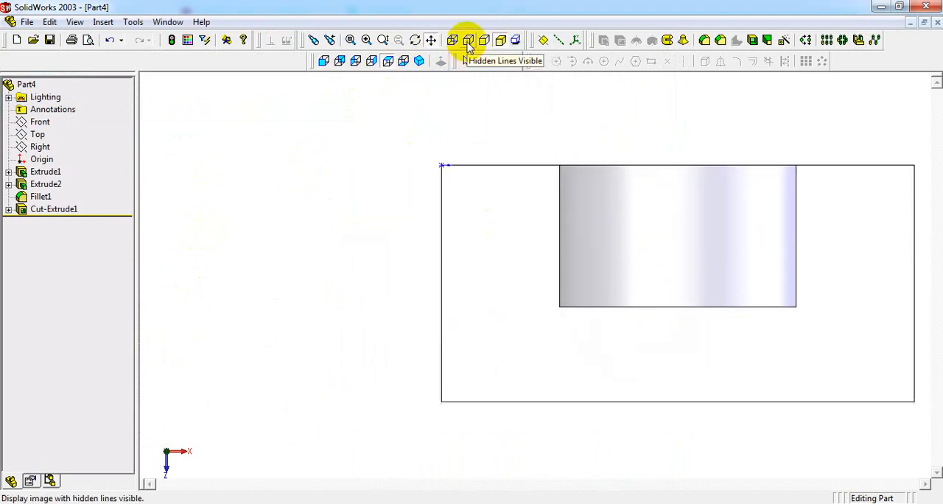
pyautogui.click(468, 42)
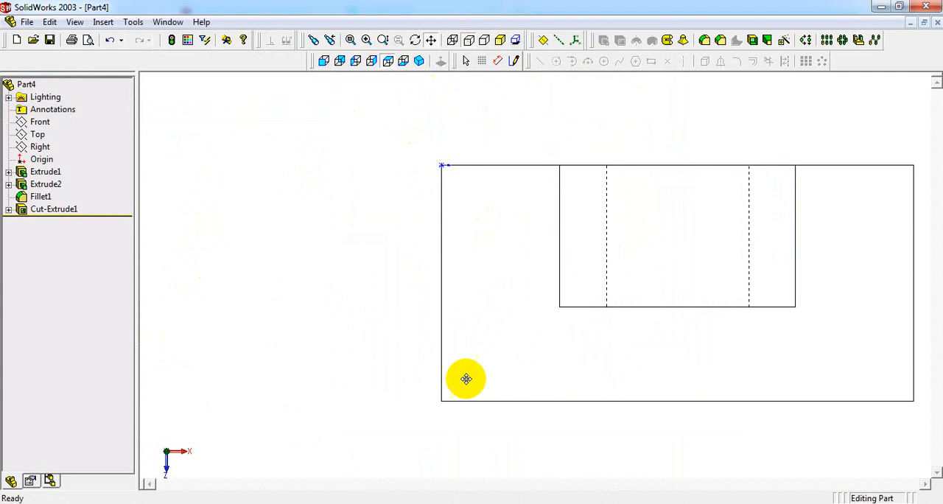
pyautogui.hotkey('alt', 'Tab')
pyautogui.moveTo(196, 141)
pyautogui.mouseDown()
pyautogui.moveTo(248, 86)
pyautogui.moveTo(253, 57)
pyautogui.mouseUp()
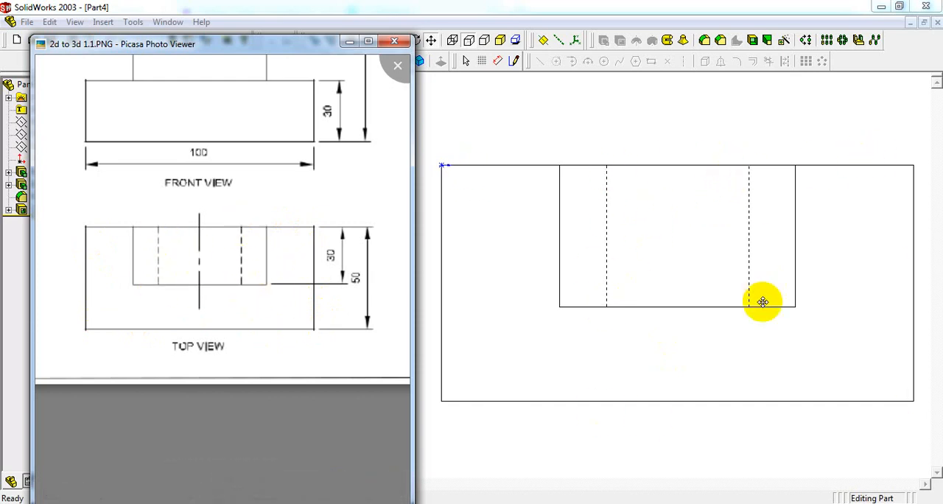
pyautogui.click(349, 45)
pyautogui.click(419, 62)
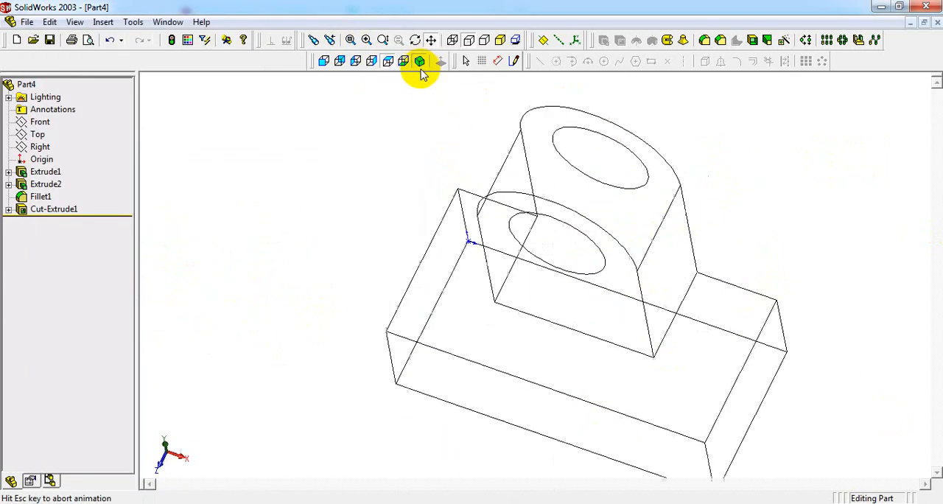
pyautogui.click(499, 43)
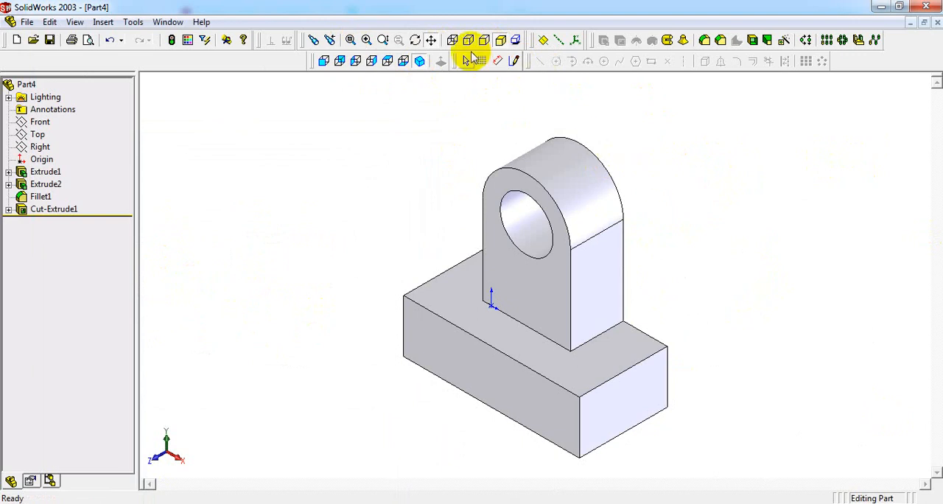
# - Dimension the base's height on its end face and try a dimension from the upright's front arc to the base's bottom front edge
pyautogui.click(510, 63)
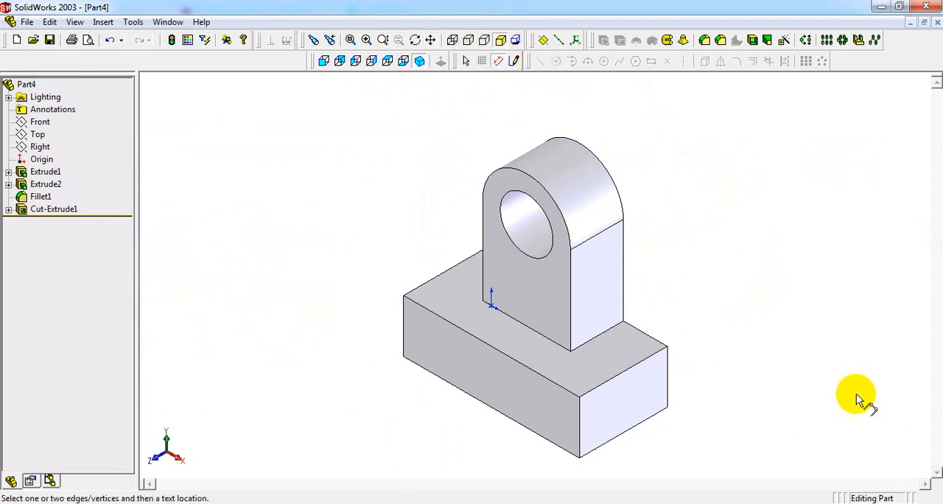
pyautogui.scroll(-1, 675, 436)
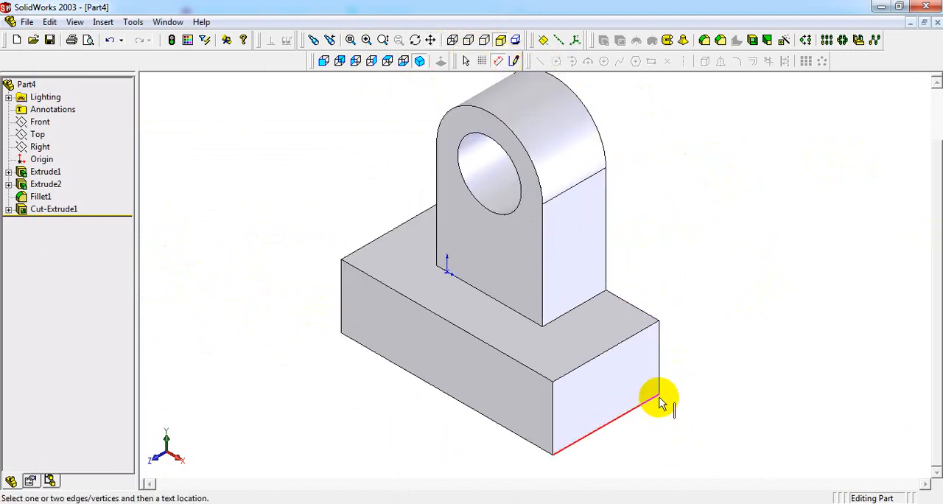
pyautogui.scroll(1, 689, 365)
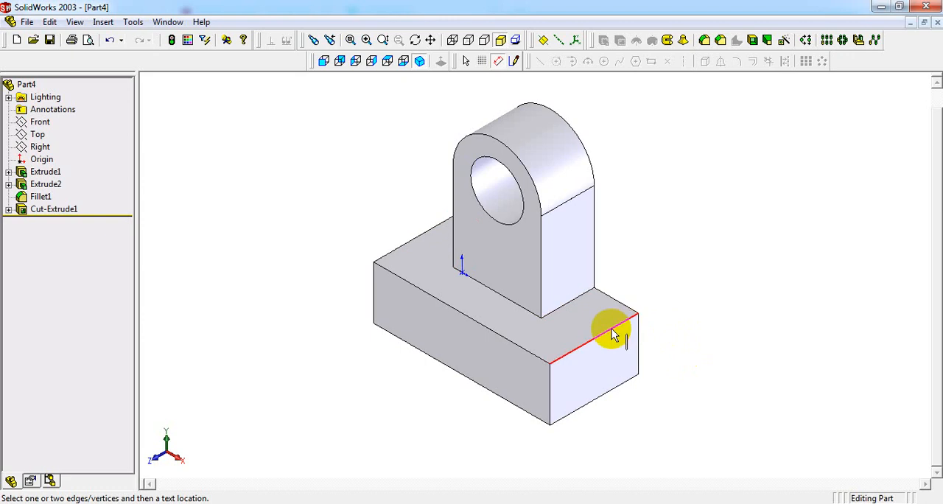
pyautogui.click(615, 392)
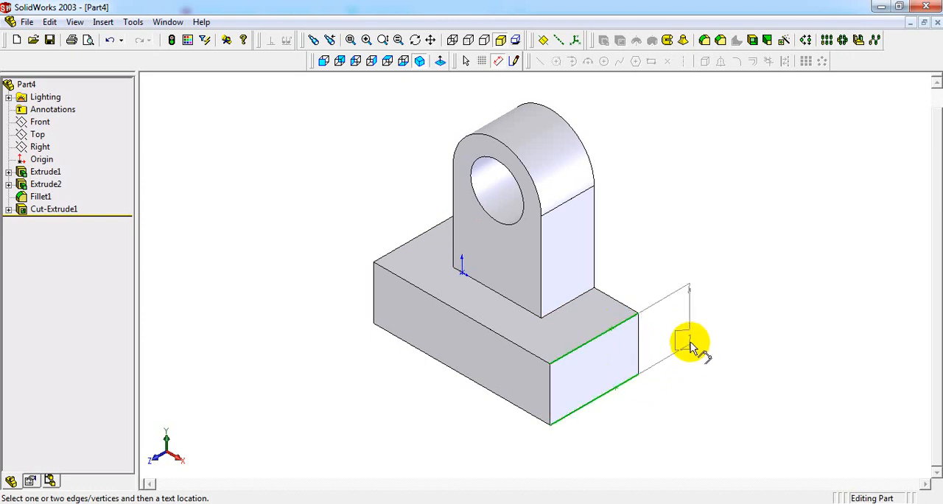
pyautogui.click(666, 341)
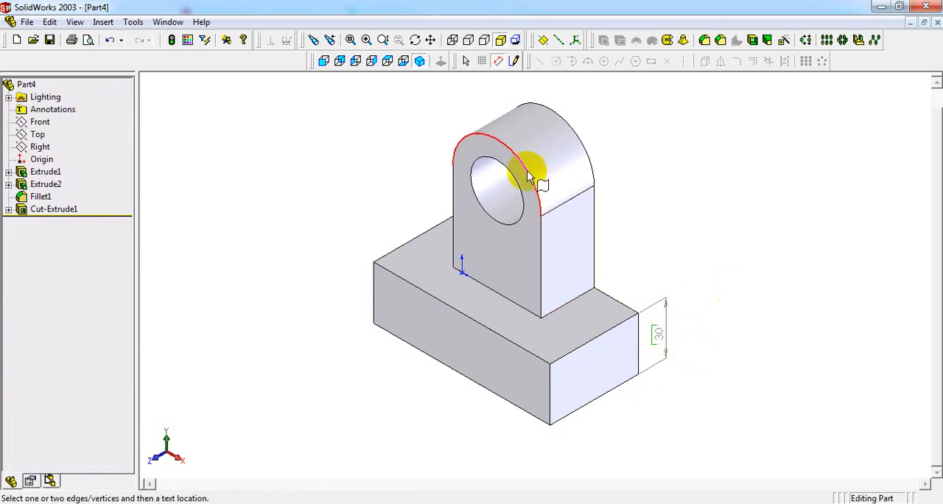
pyautogui.click(498, 143)
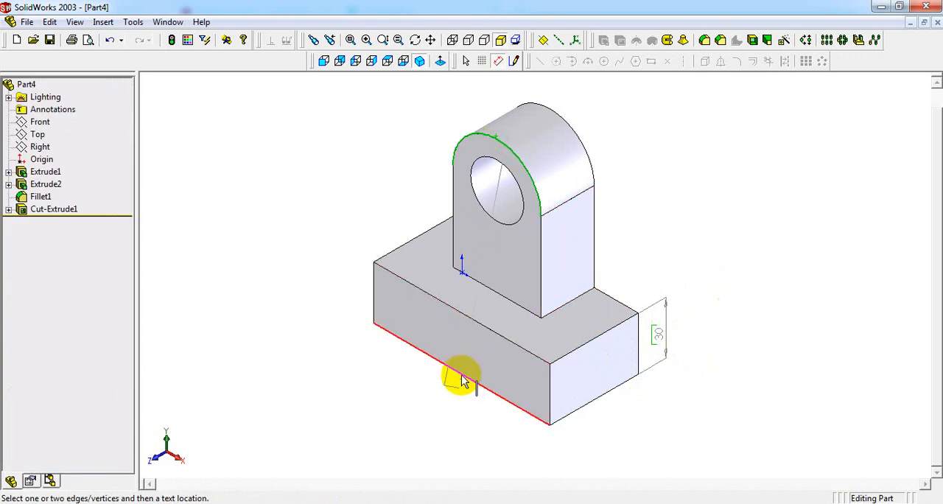
pyautogui.press('Escape')
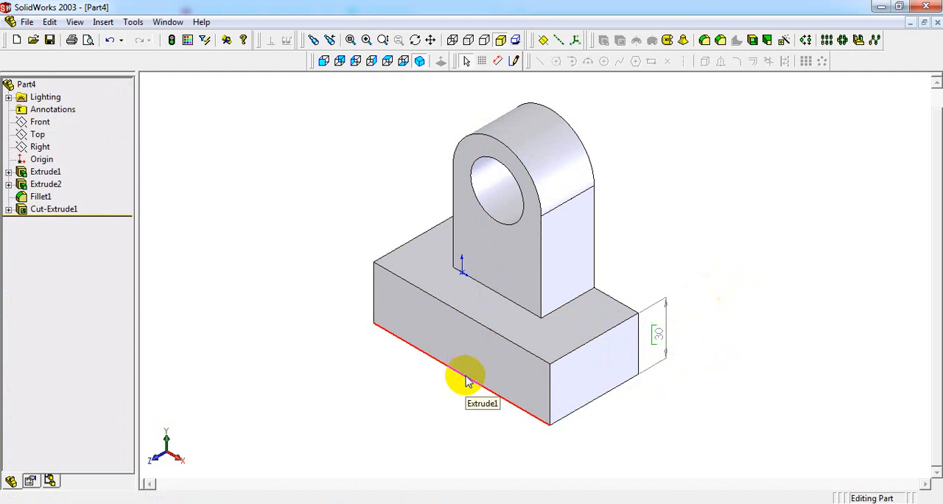
pyautogui.click(374, 302)
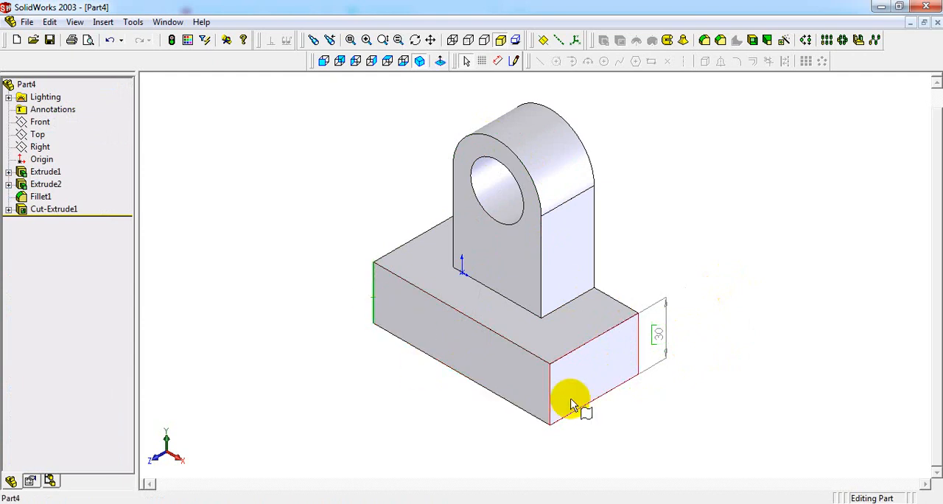
pyautogui.click(552, 404)
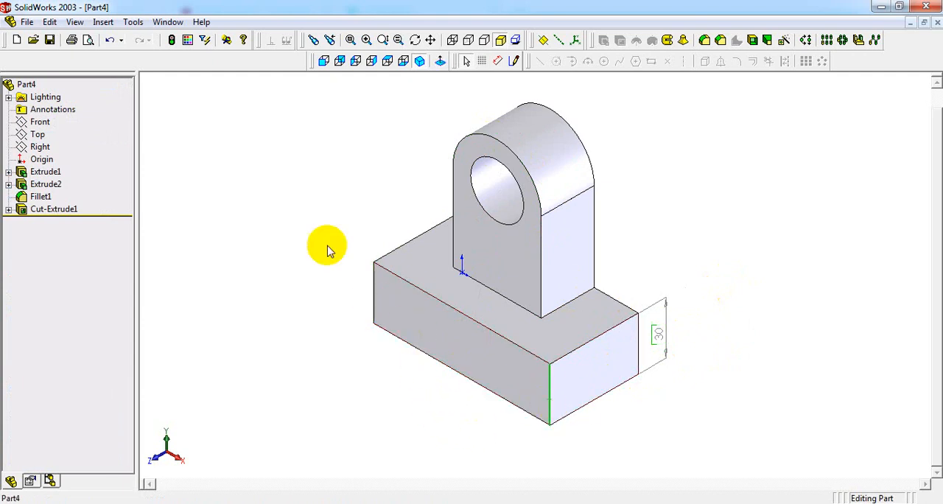
pyautogui.rightClick(315, 233)
pyautogui.click(332, 203)
# - Dimension the base's length between the two vertical edges of its front face, placing the dimension below the base
pyautogui.click(498, 60)
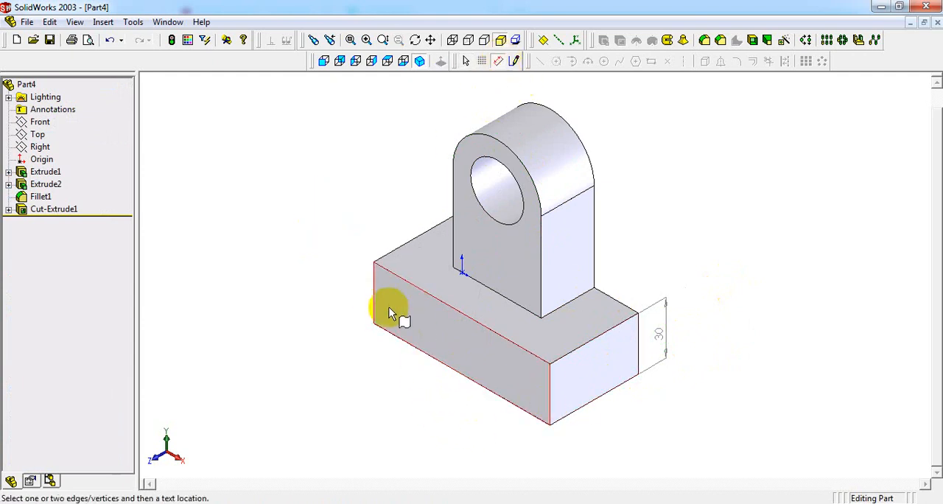
pyautogui.click(373, 306)
pyautogui.click(551, 395)
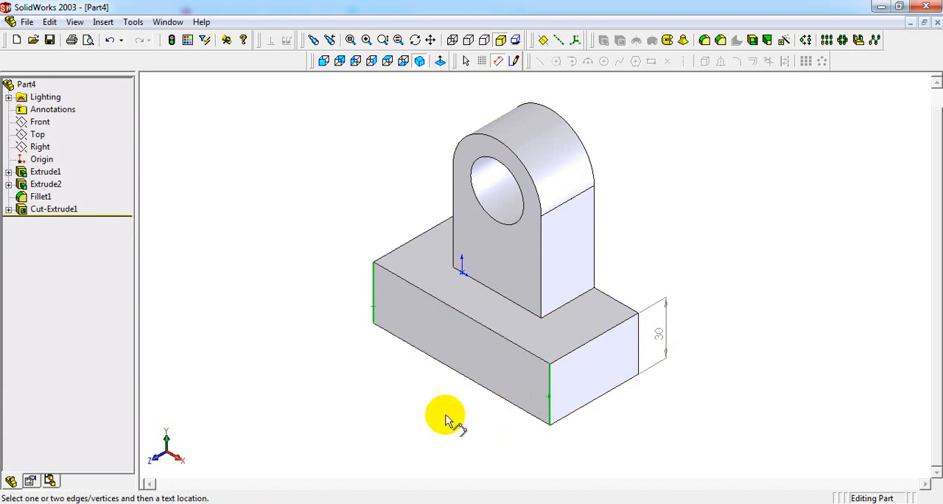
pyautogui.click(449, 401)
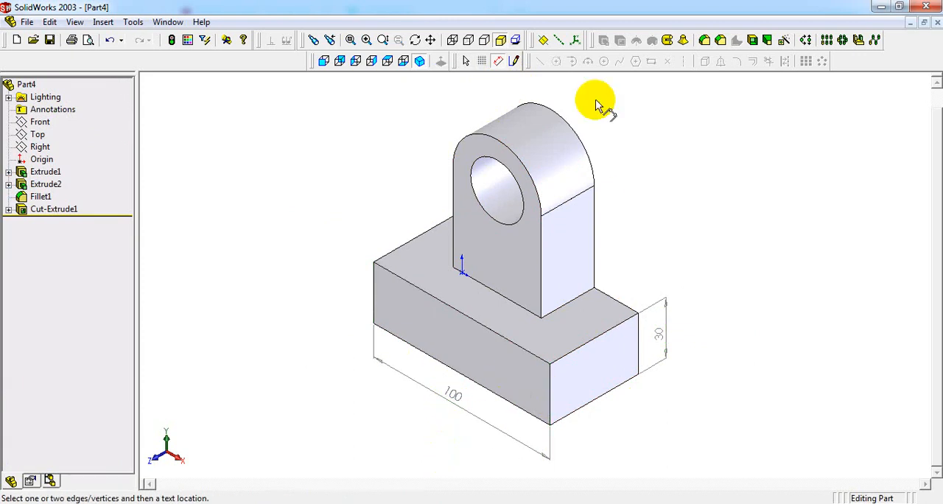
# - Dimension the radius of the upright's rounded front edge and the diameter of its through hole
pyautogui.click(472, 137)
pyautogui.click(444, 113)
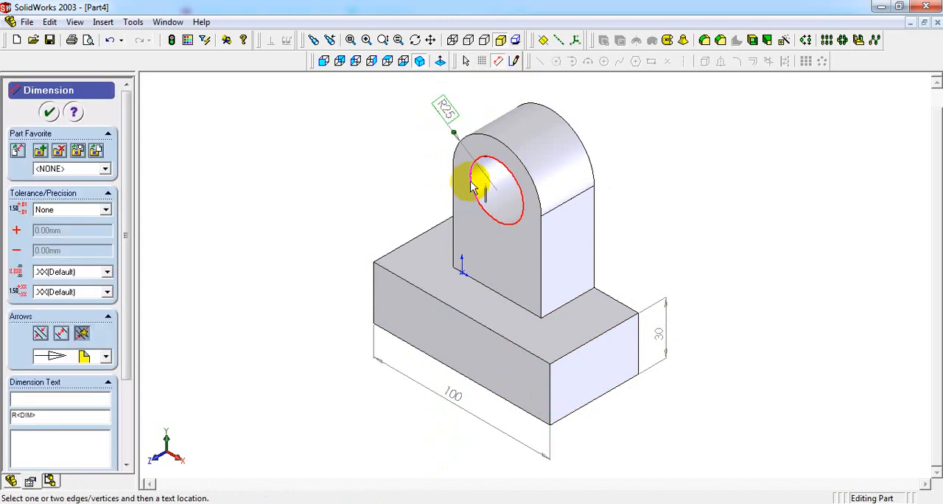
pyautogui.click(473, 185)
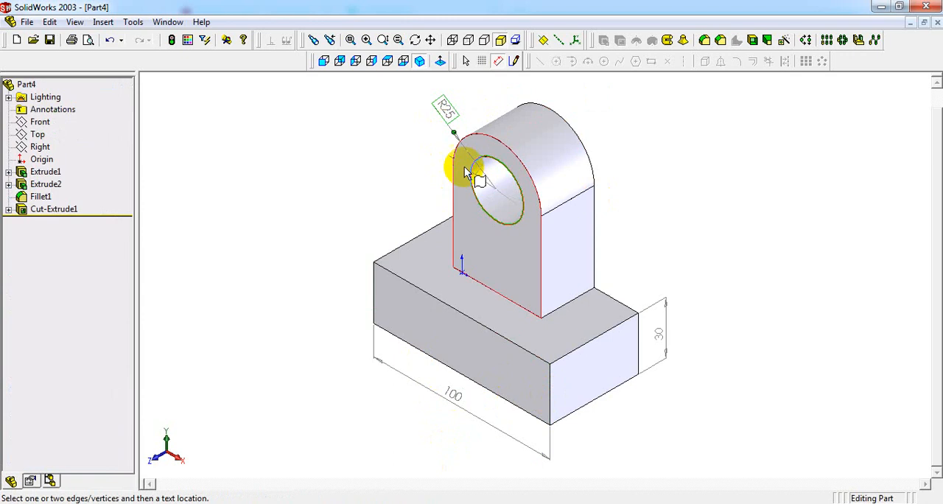
pyautogui.click(418, 126)
# - Dimension the height of the upright's flat side face, from the base's top to the start of the rounding
pyautogui.click(573, 197)
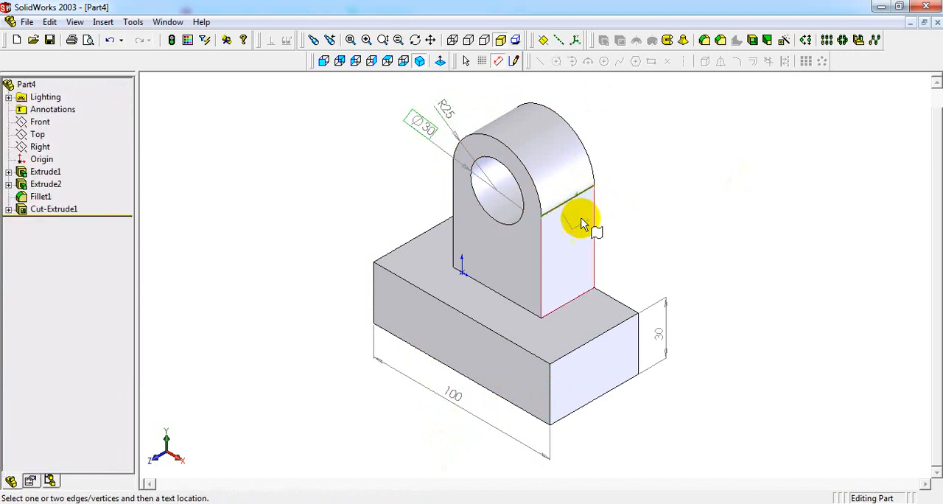
pyautogui.click(584, 303)
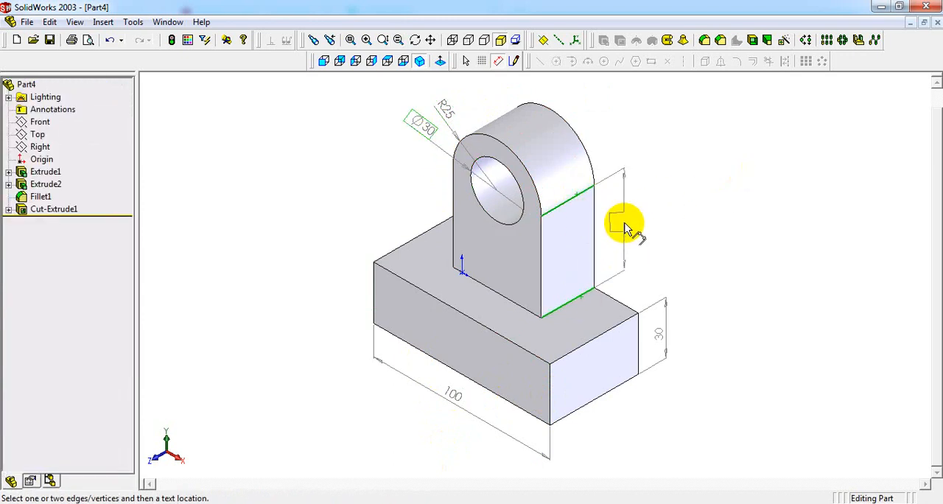
pyautogui.click(625, 225)
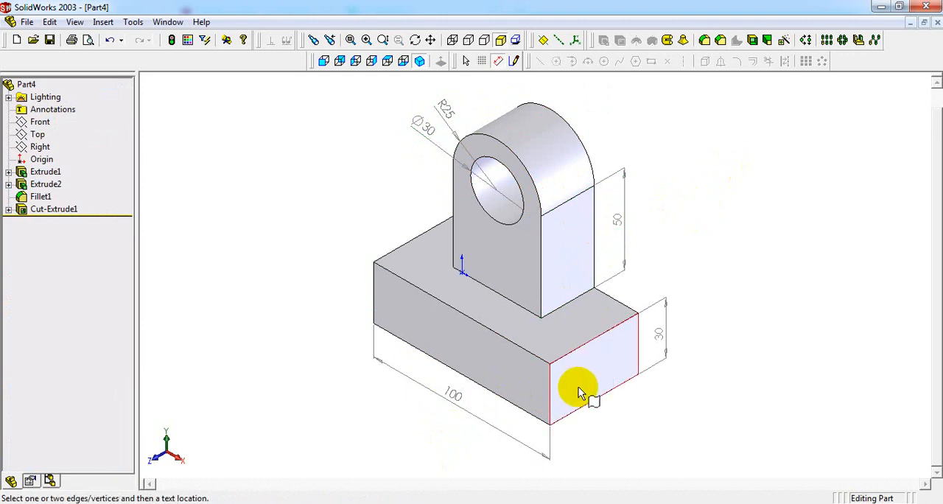
# - Dimension the base's depth along its end face and the upright's thickness across its flat side face
pyautogui.click(553, 407)
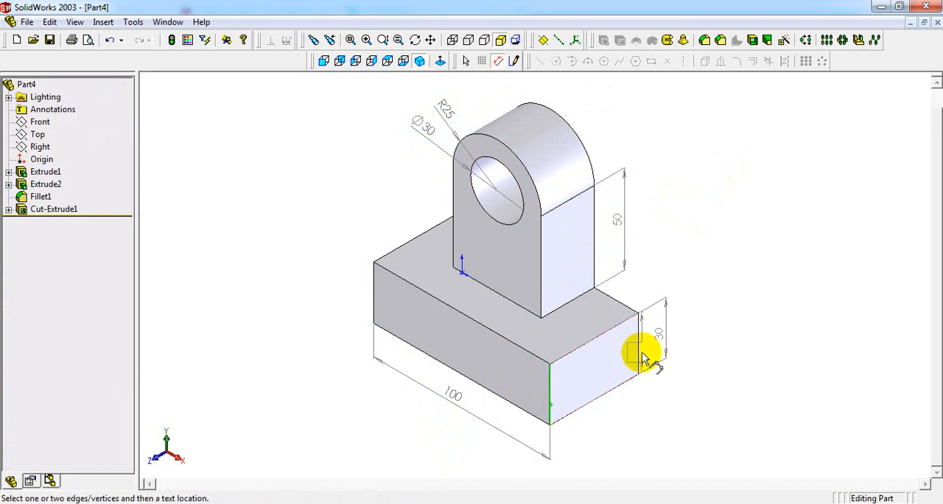
pyautogui.click(640, 358)
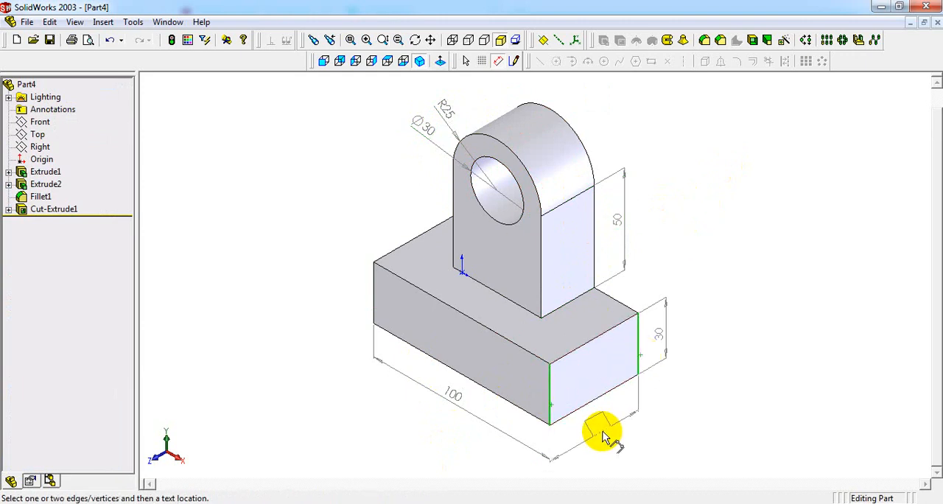
pyautogui.click(602, 436)
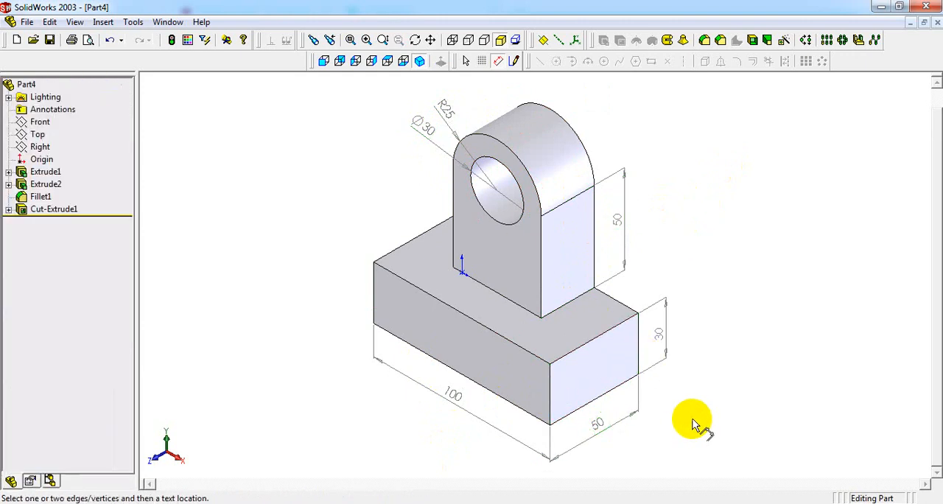
pyautogui.click(541, 315)
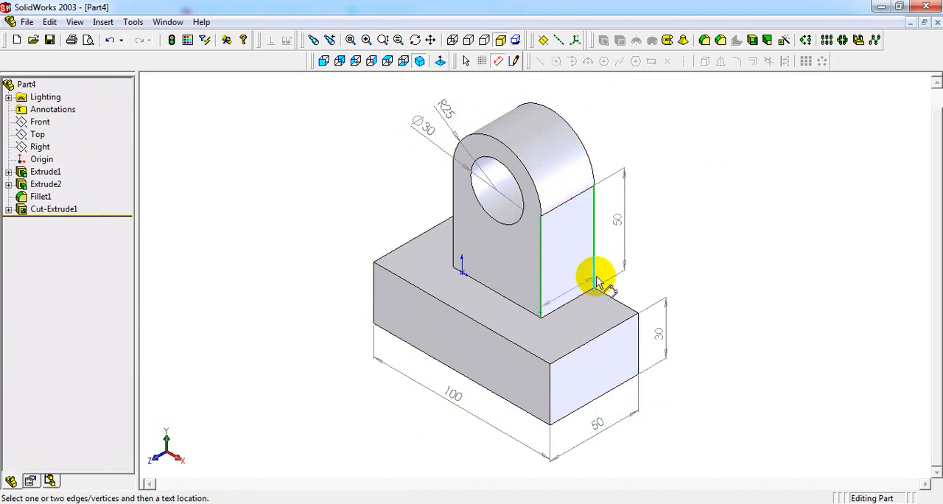
pyautogui.click(569, 258)
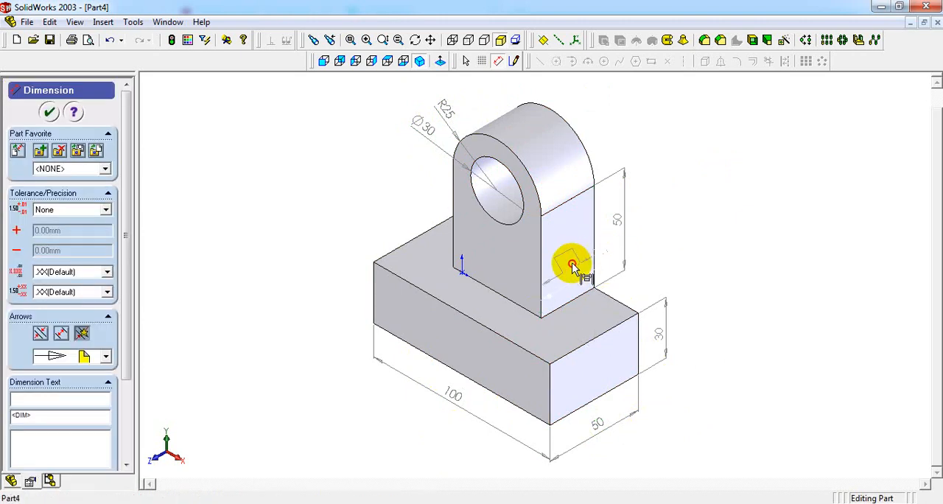
pyautogui.click(704, 271)
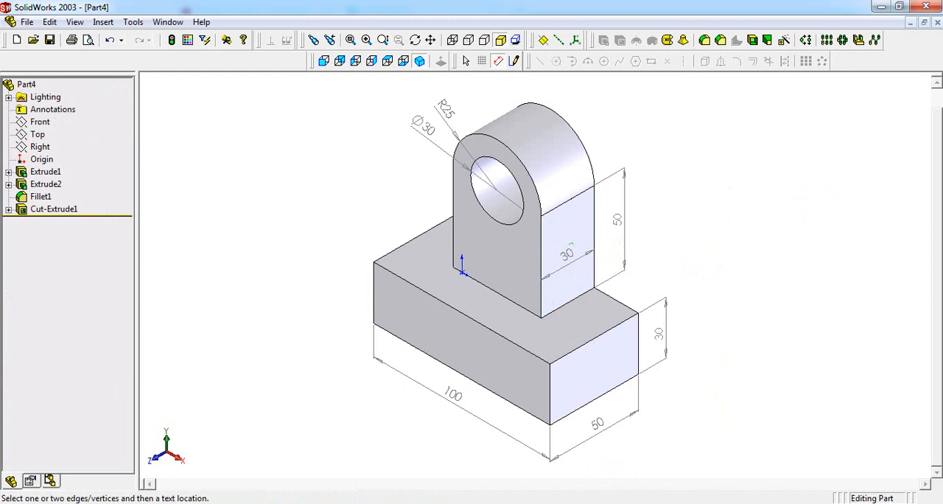
# - Place the 2d to 3d 1.1.PNG reference drawing beside the dimensioned model with both its views in sight, and compare the dimensions
pyautogui.click(545, 503)
pyautogui.moveTo(278, 148)
pyautogui.mouseDown()
pyautogui.moveTo(266, 266)
pyautogui.moveTo(254, 290)
pyautogui.mouseUp()
pyautogui.click(433, 39)
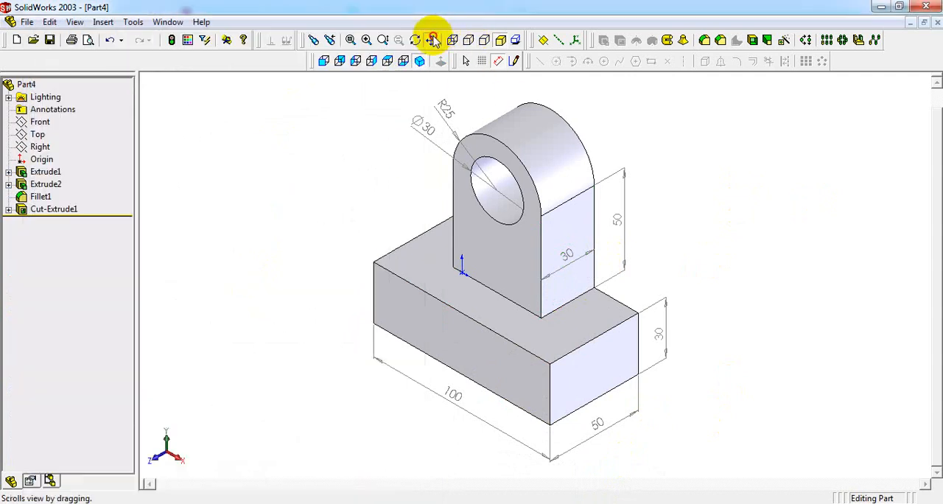
pyautogui.moveTo(513, 174); pyautogui.dragTo(685, 162)
pyautogui.click(545, 503)
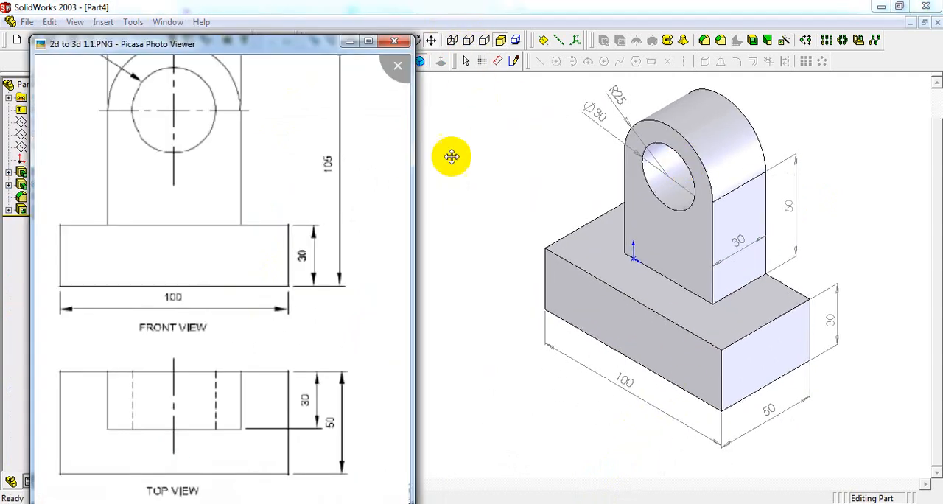
pyautogui.moveTo(249, 42); pyautogui.dragTo(273, 42)
pyautogui.scroll(-5, 297, 204)
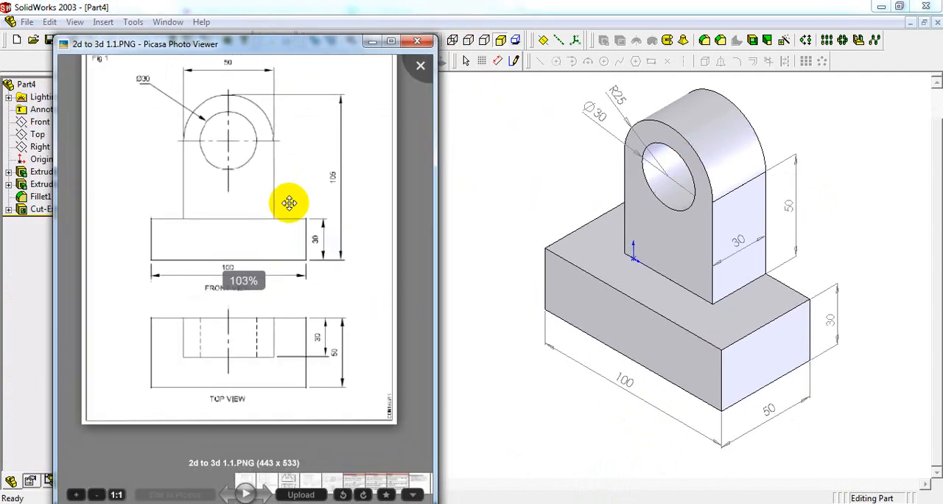
pyautogui.scroll(-1, 288, 206)
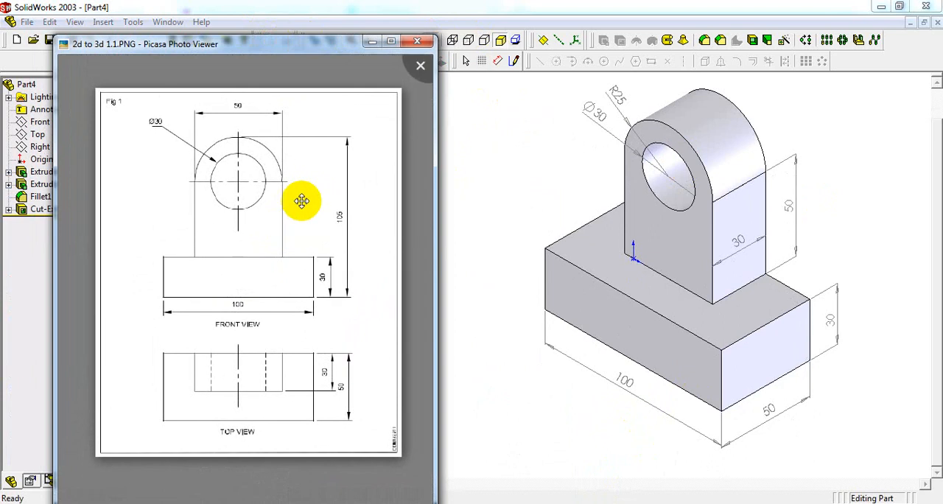